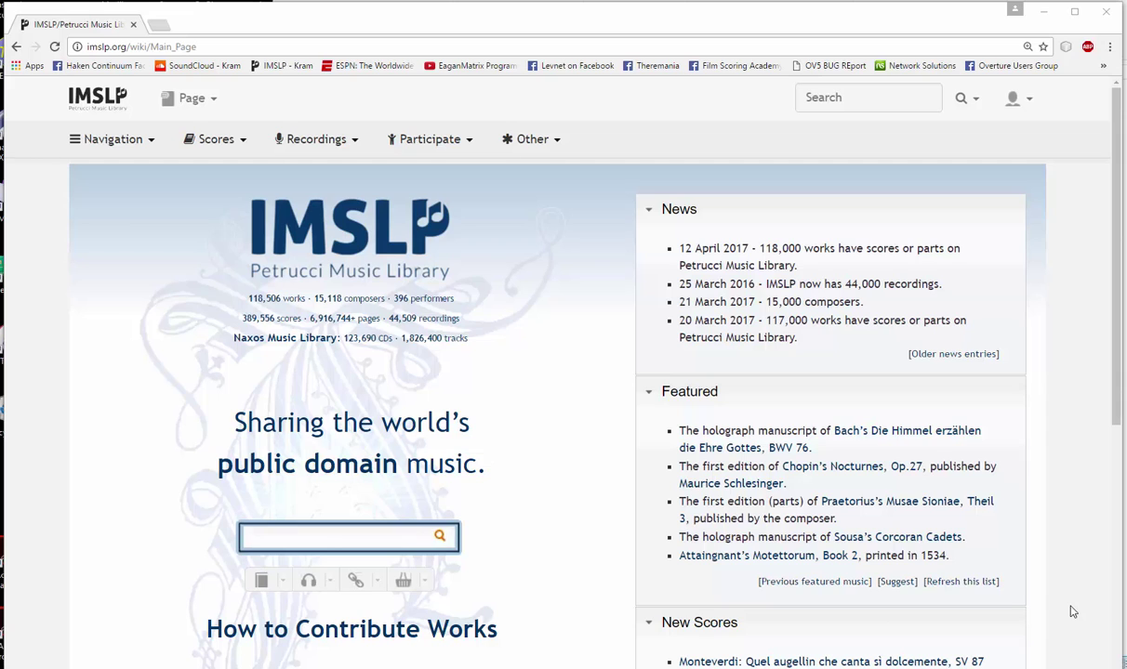
- Search IMSLP for 'joplin' and open the Category:Joplin, Scott page
scroll(1071, 605, down, 1)
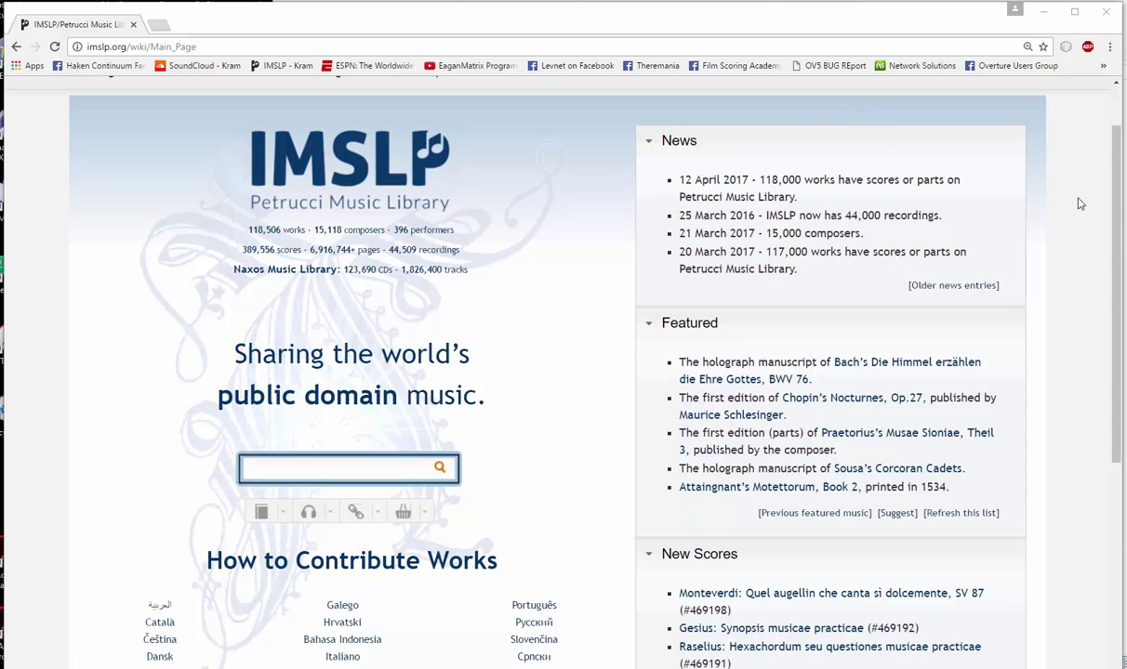
scroll(1115, 181, up, 1)
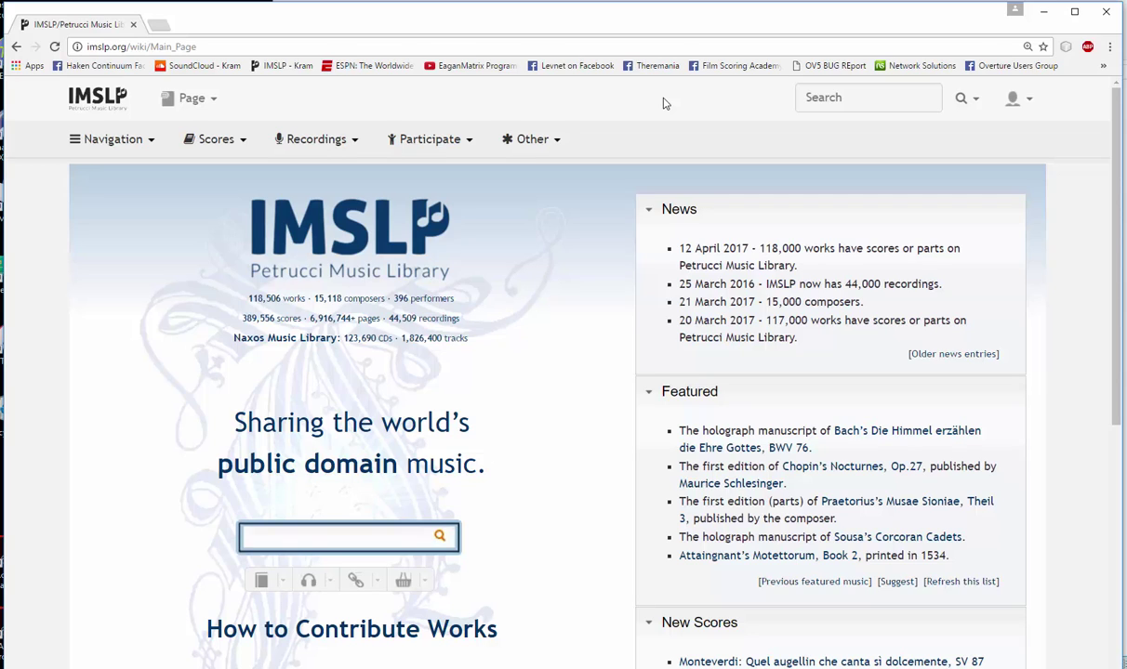
click(823, 100)
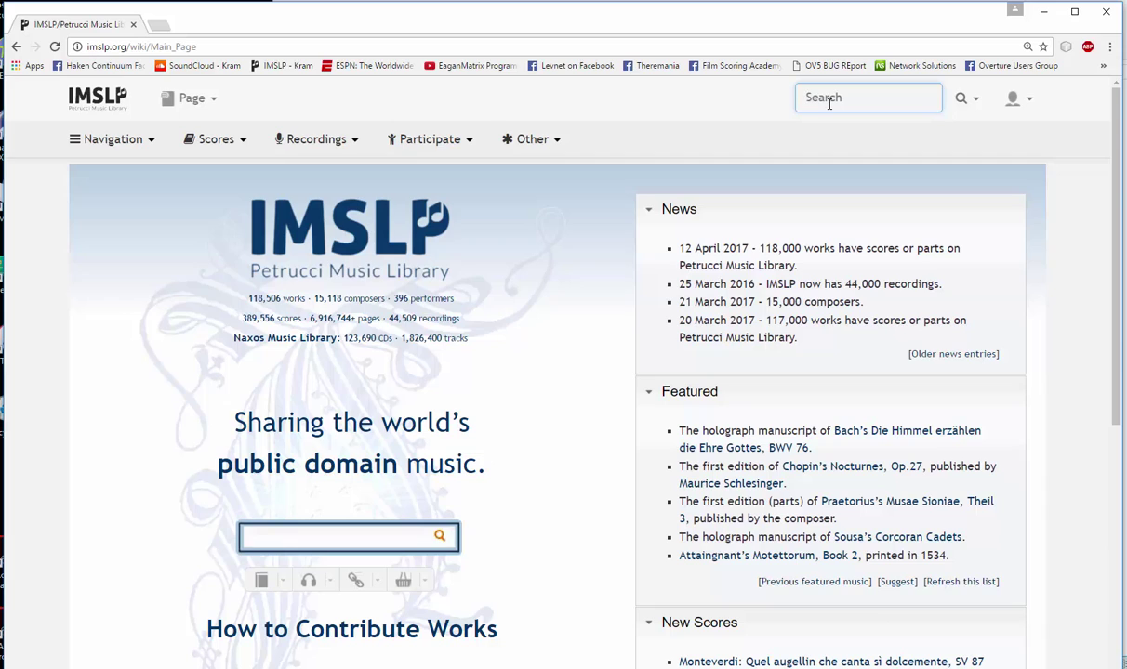
text(joplin)
key(Return)
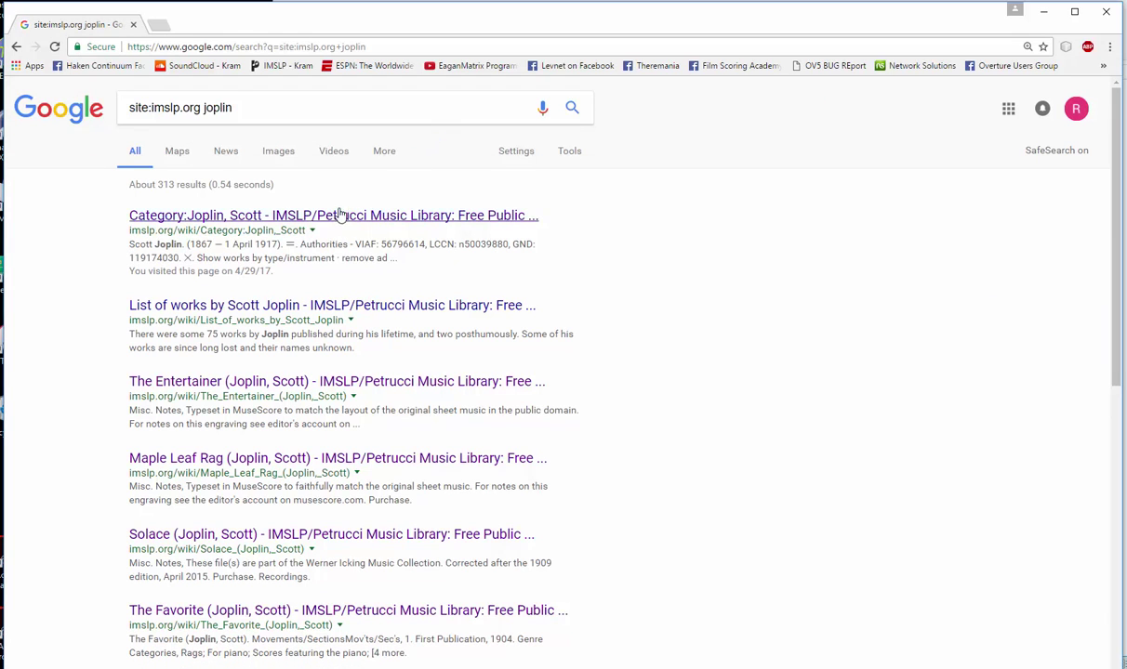
click(339, 214)
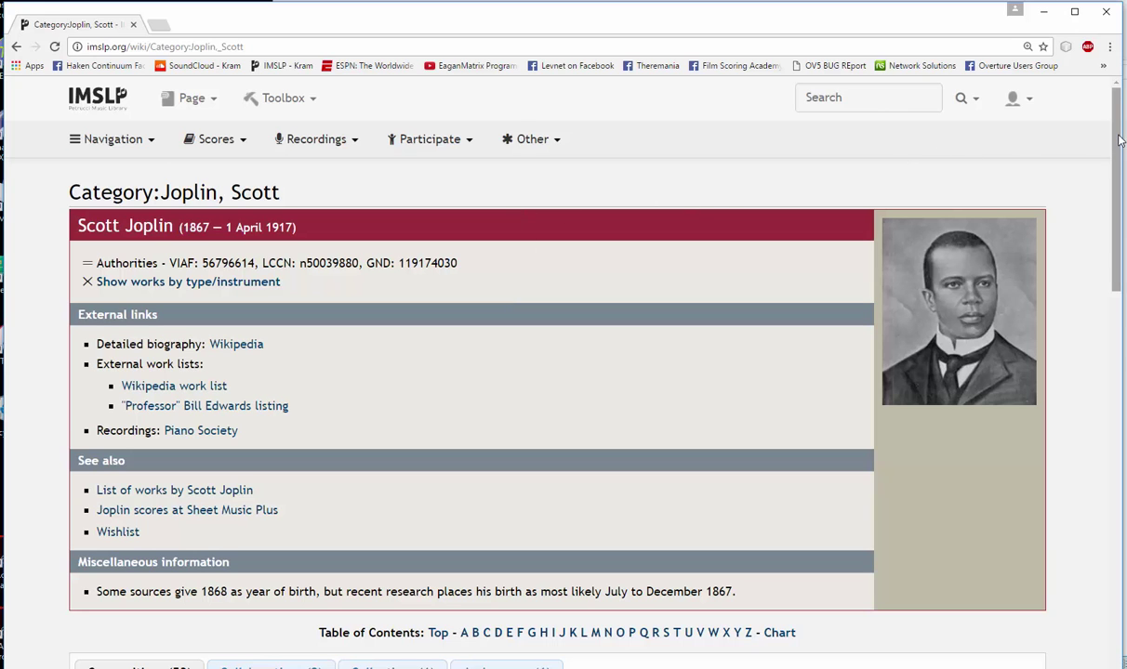
- Scroll the Scott Joplin compositions list down to Weeping Willow under W
drag(1121, 142, 1120, 381)
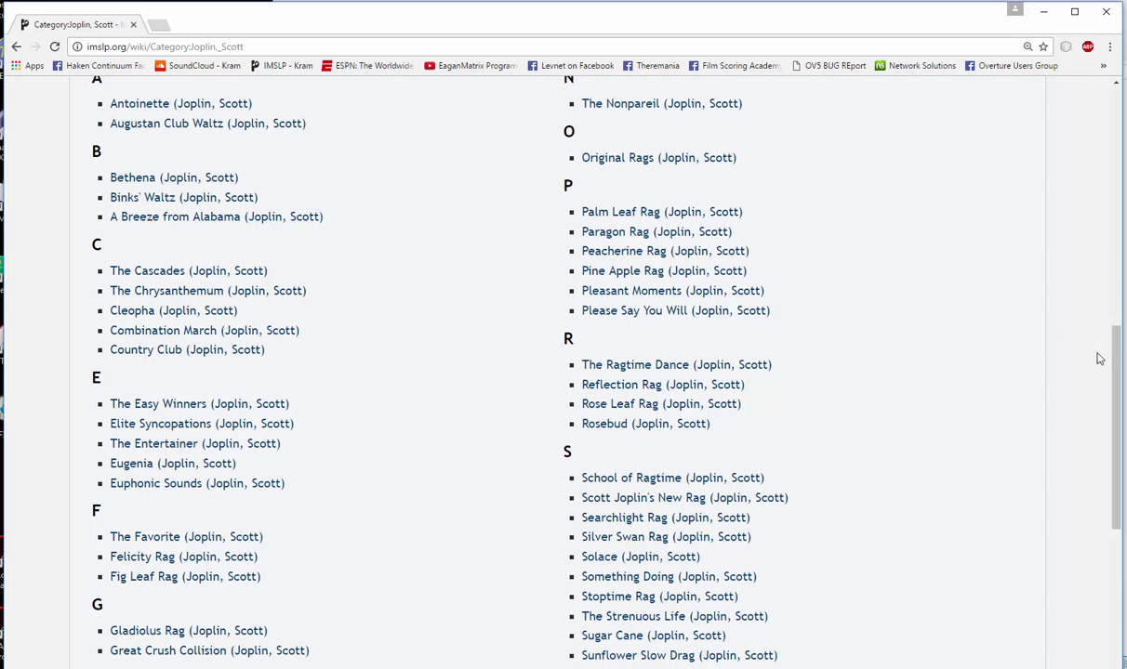
drag(1119, 353, 1120, 365)
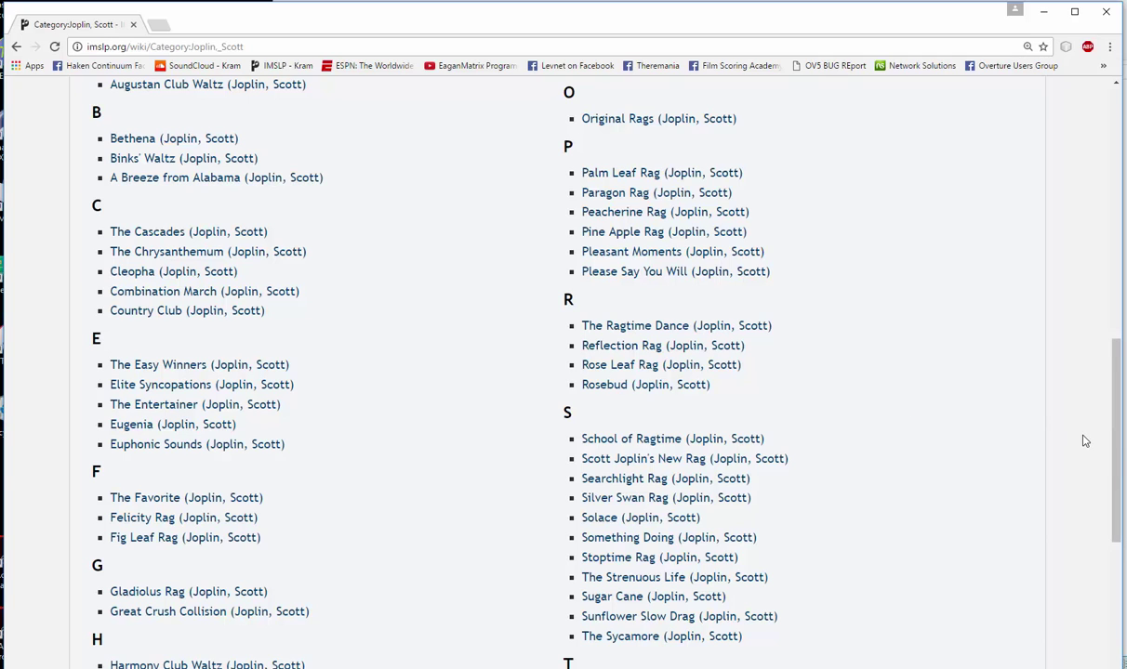
drag(1118, 381, 1119, 441)
- Open the Weeping Willow work page and preview both complete score thumbnails under Sheet Music
click(621, 586)
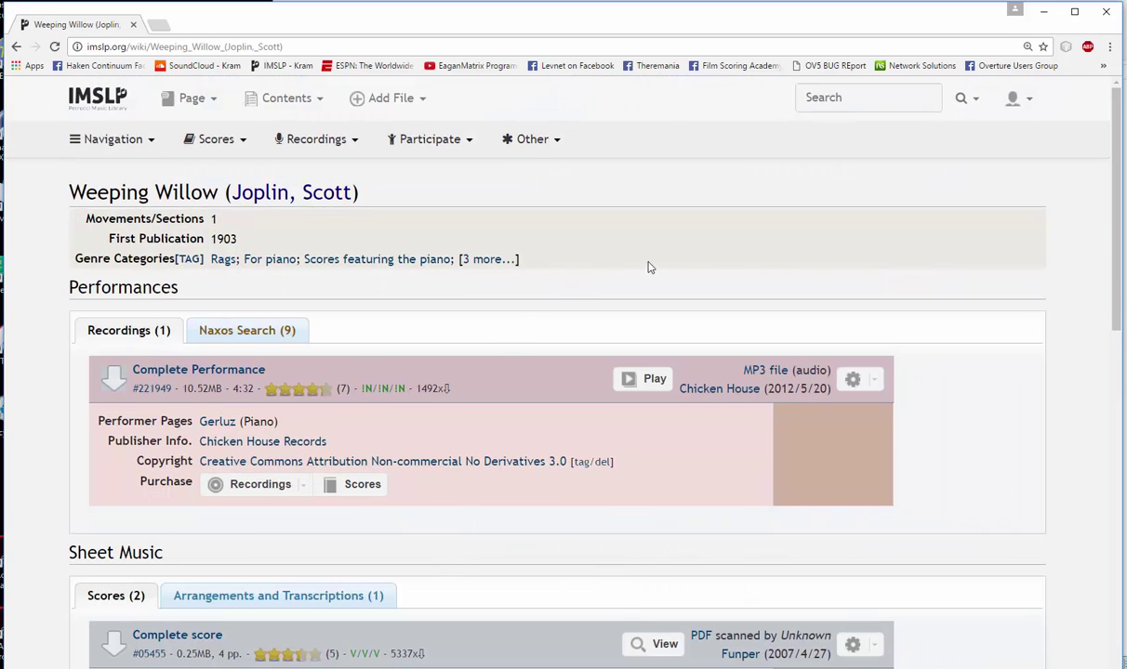
scroll(659, 259, down, 3)
scroll(698, 256, down, 3)
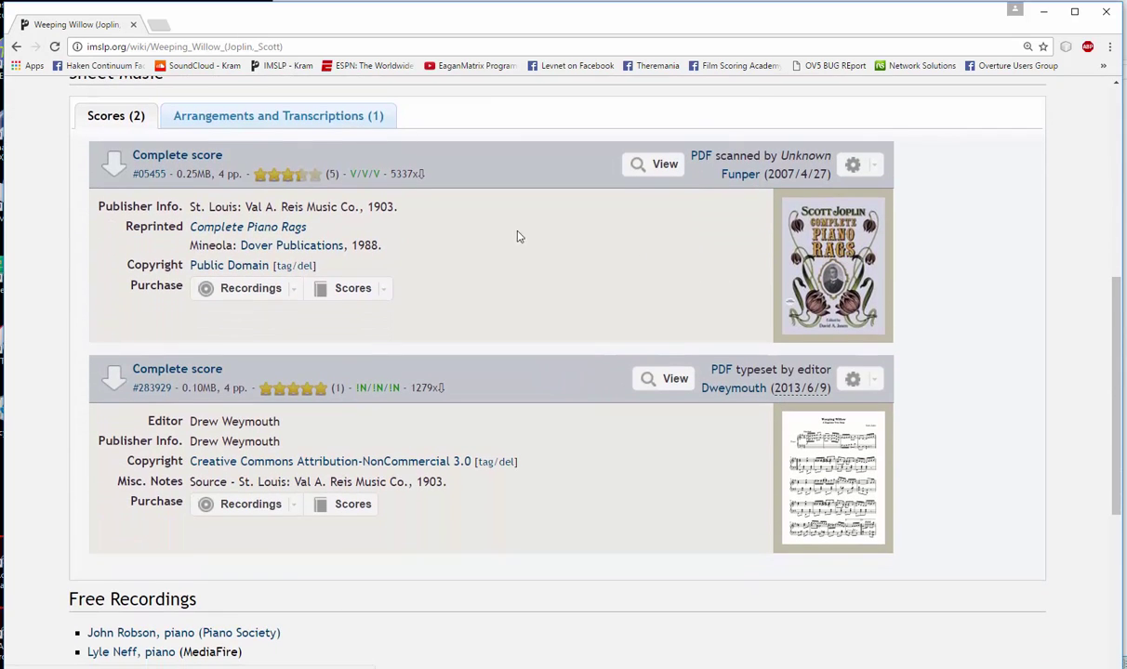
mouse_move(803, 240)
mouse_move(821, 511)
mouse_move(810, 484)
- Download the typeset complete score PDF as 'Joplin Weeping Willow' into the SmartScore folder
click(185, 372)
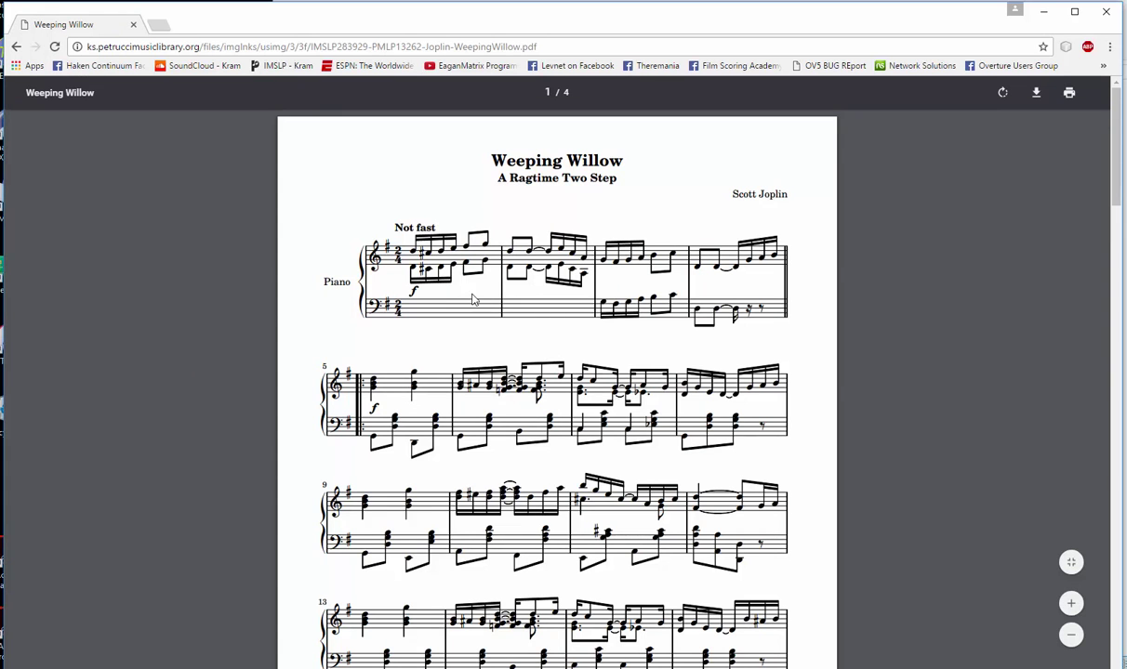
click(1035, 94)
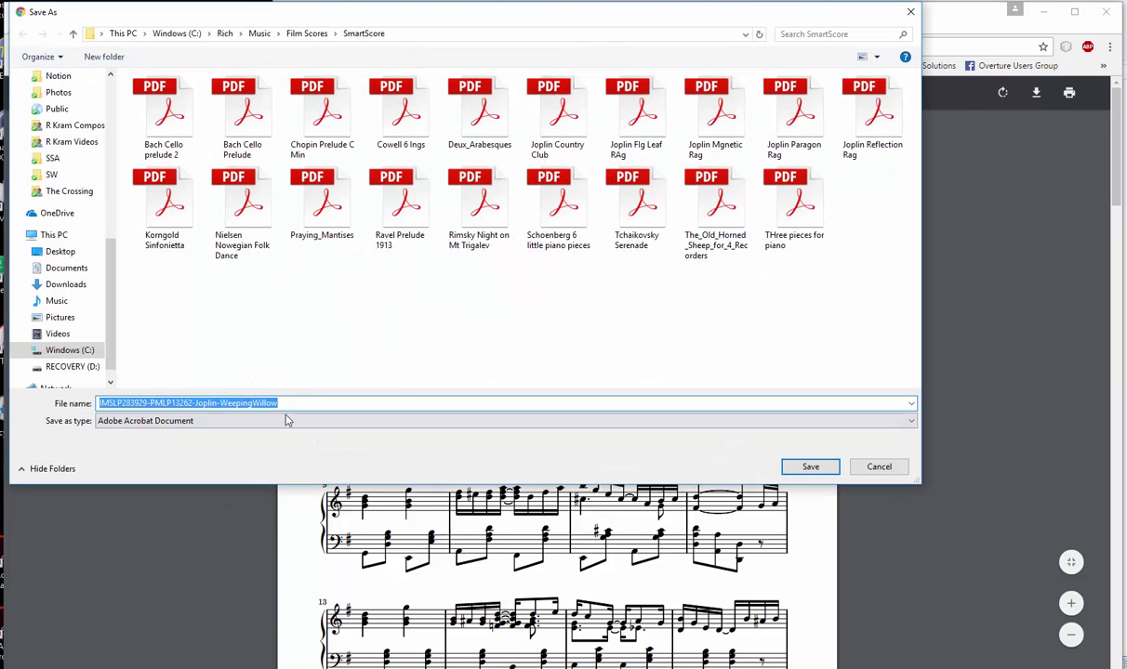
text(Jopli)
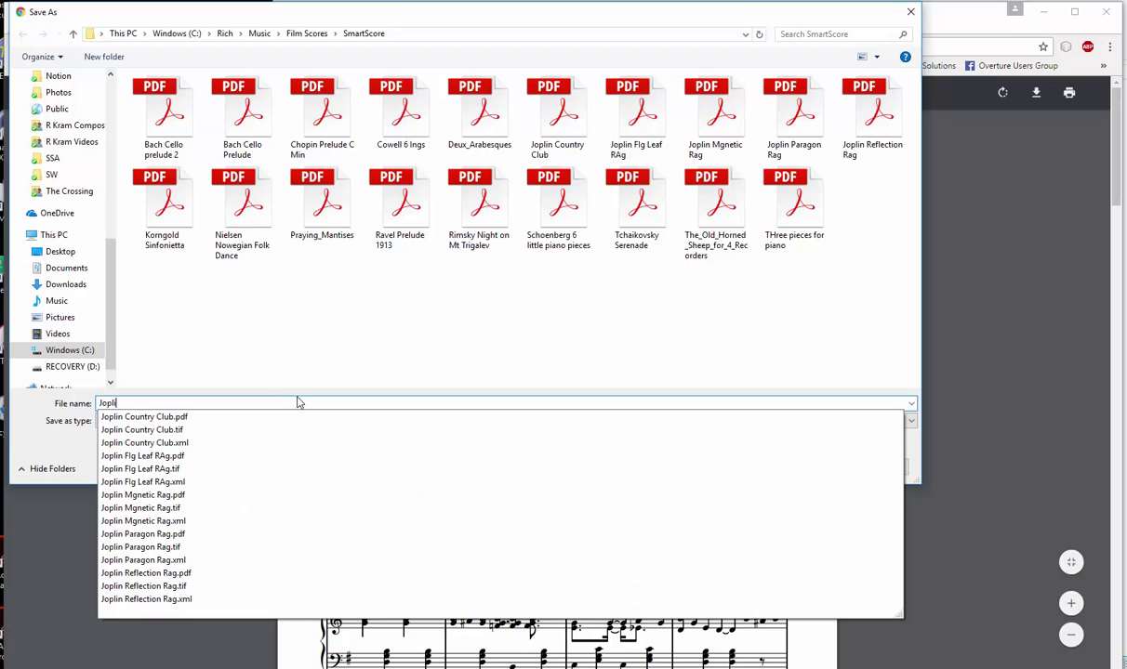
text(n Weeping Willow)
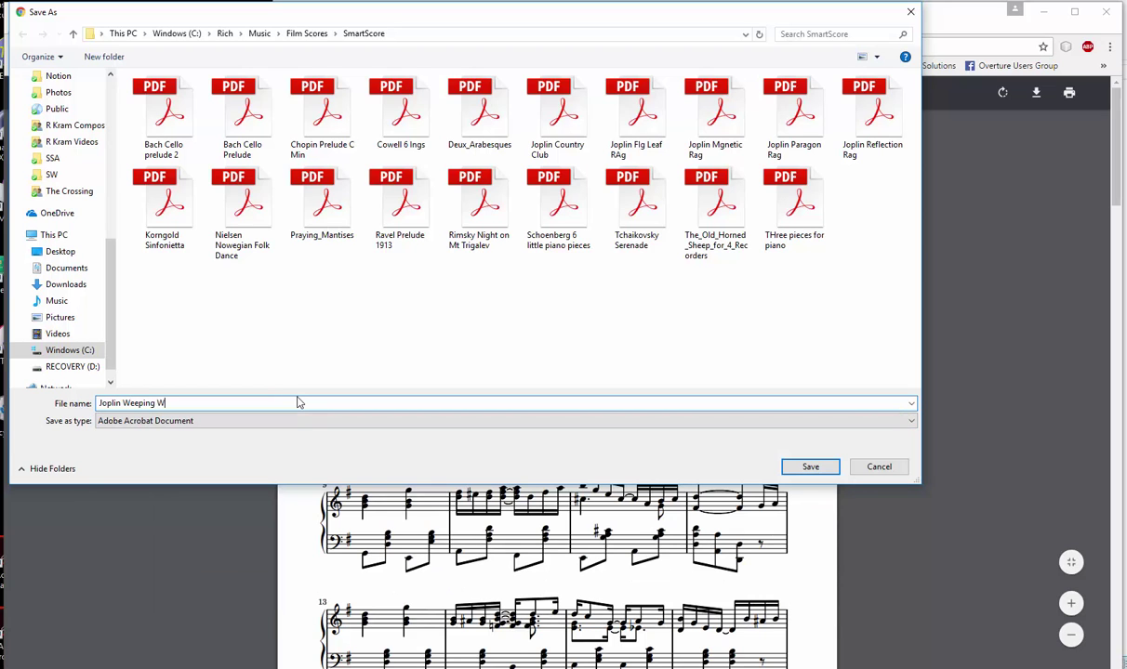
click(809, 465)
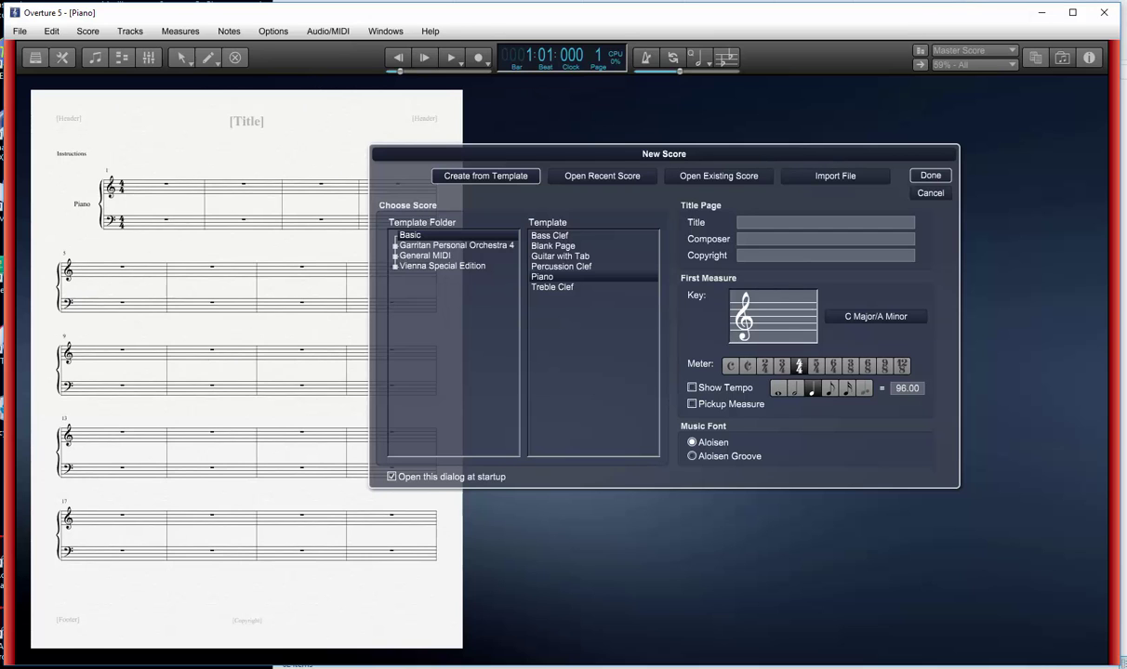
- Close Overture's New Score dialog and bring up the Windows Start menu
key(Escape)
key(super)
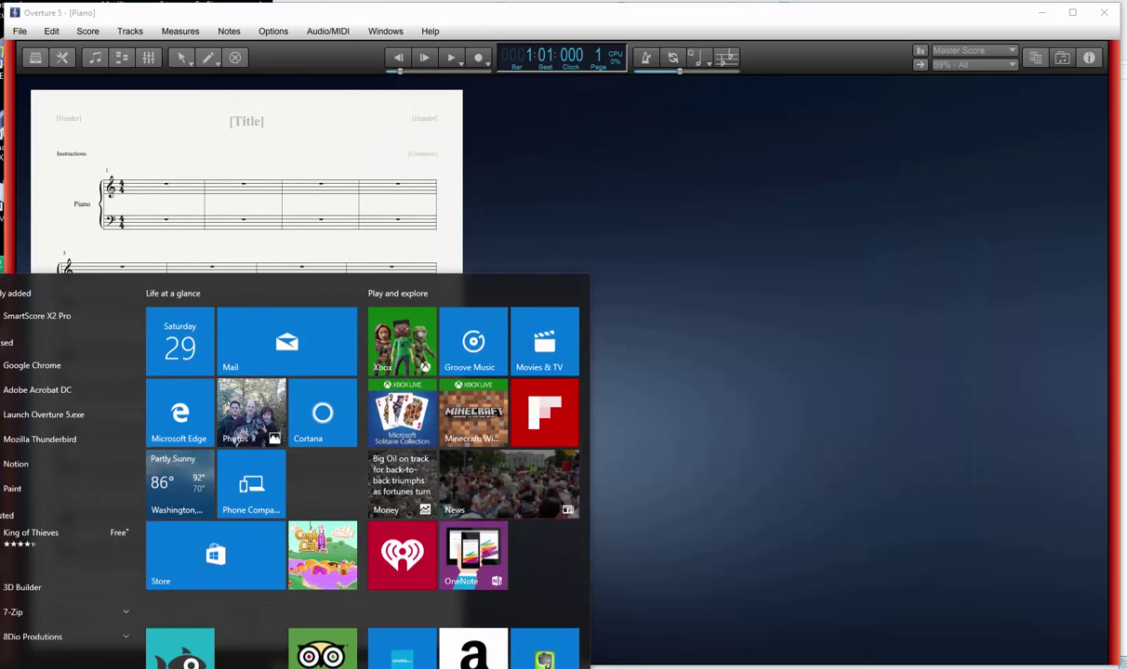
- Launch SmartScore X2 Pro from the Start menu's recently added list
click(33, 318)
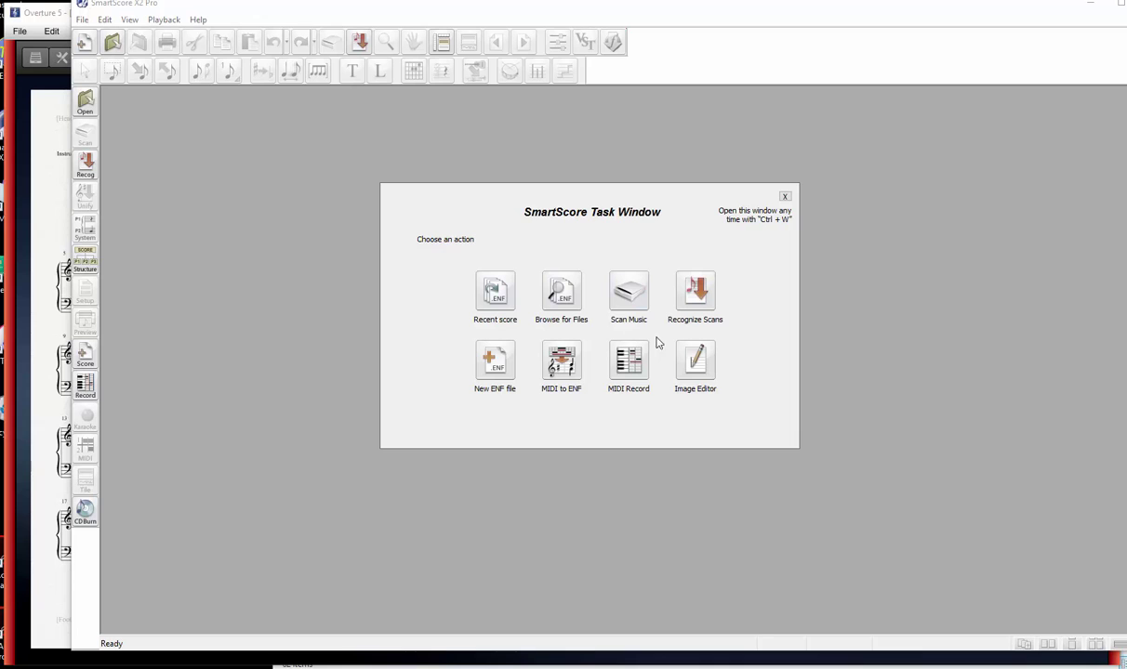
- Start Recognize Scans and add the Joplin Weeping Willow PDF to the recognition list
click(692, 296)
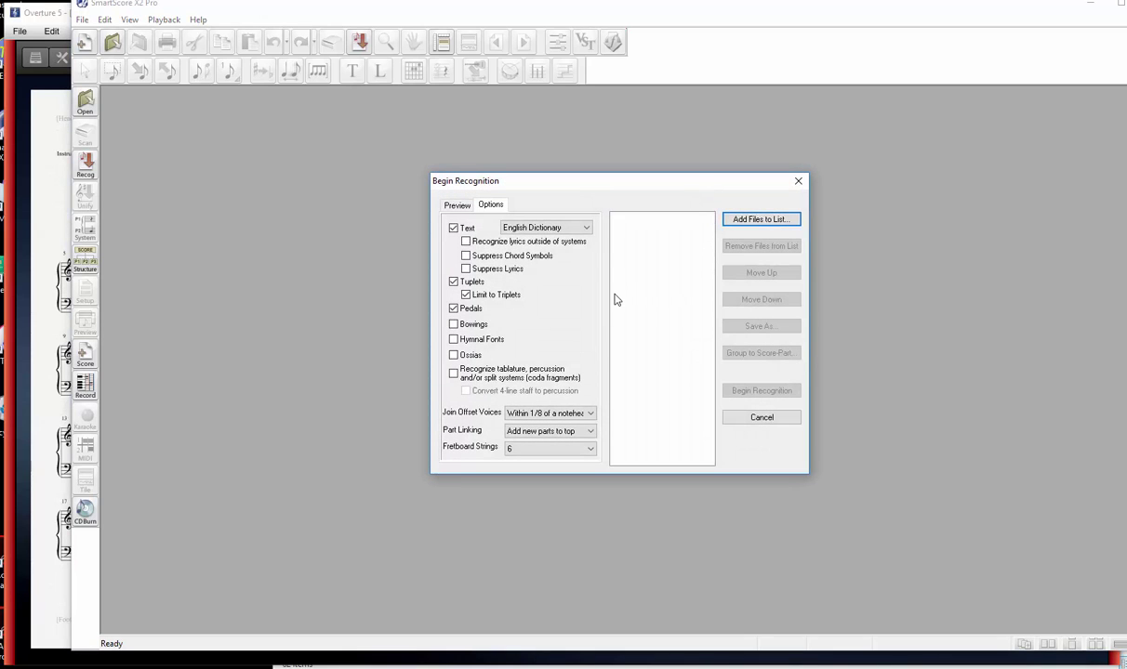
click(769, 224)
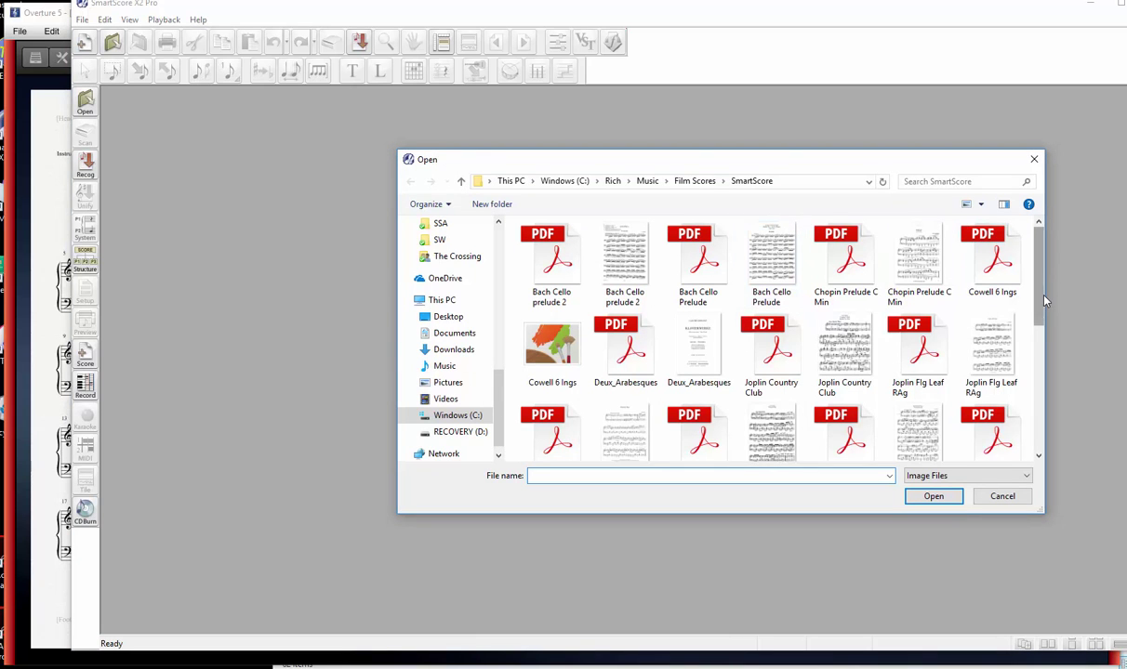
drag(1043, 300, 1039, 328)
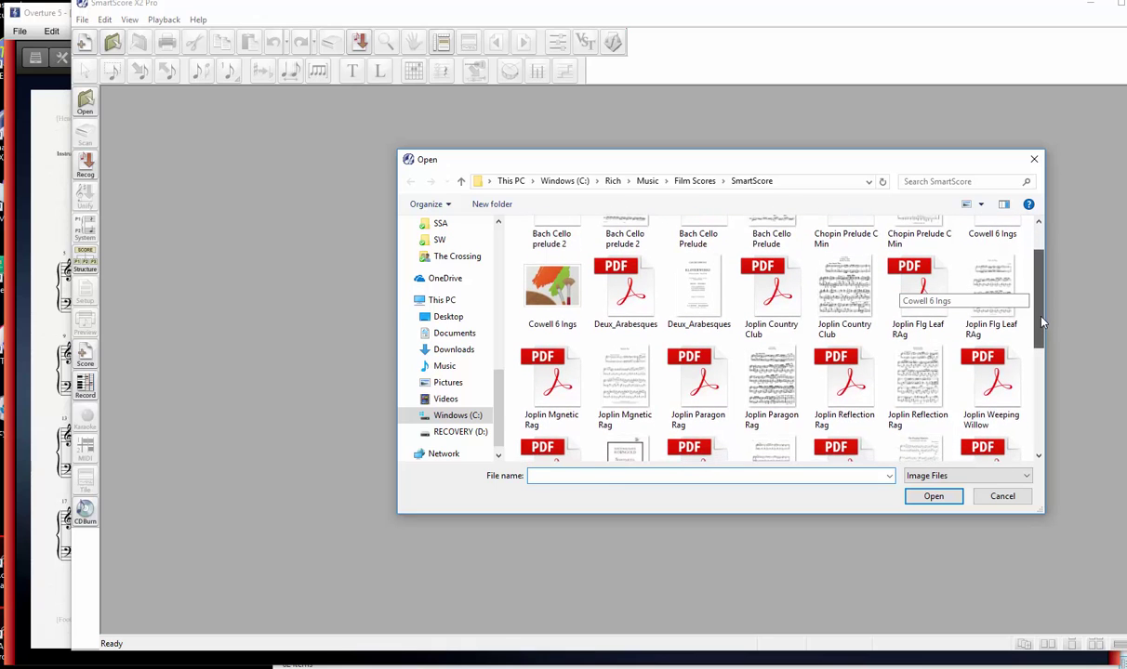
double_click(994, 377)
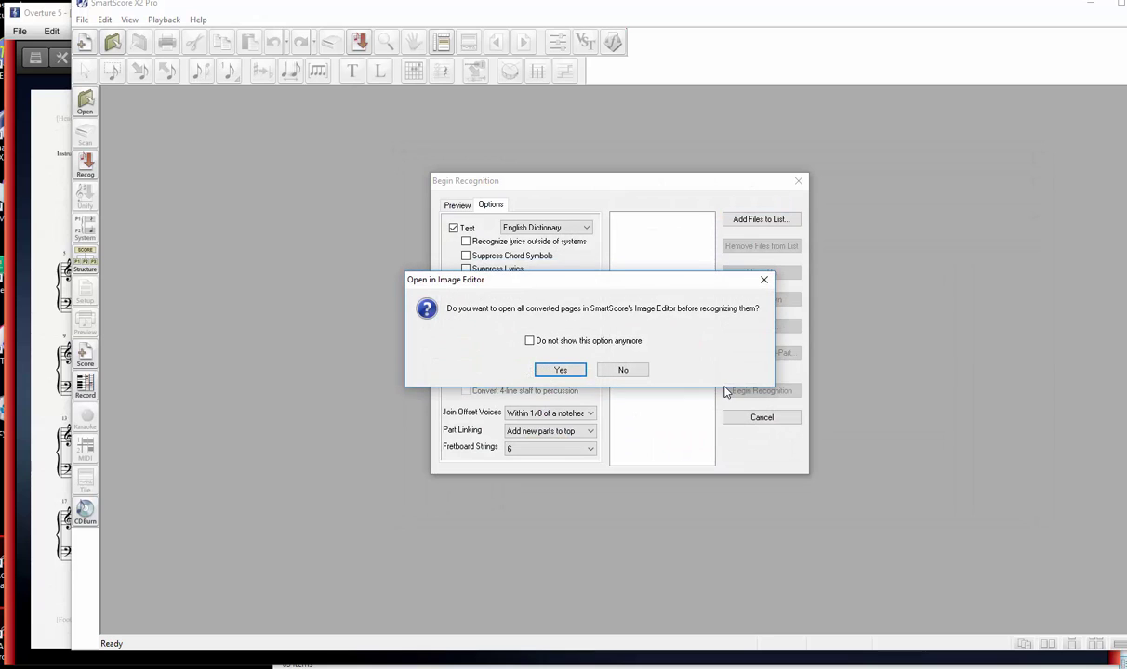
- Open the converted pages in the Image Editor and apply a 58% threshold to all pages
click(559, 369)
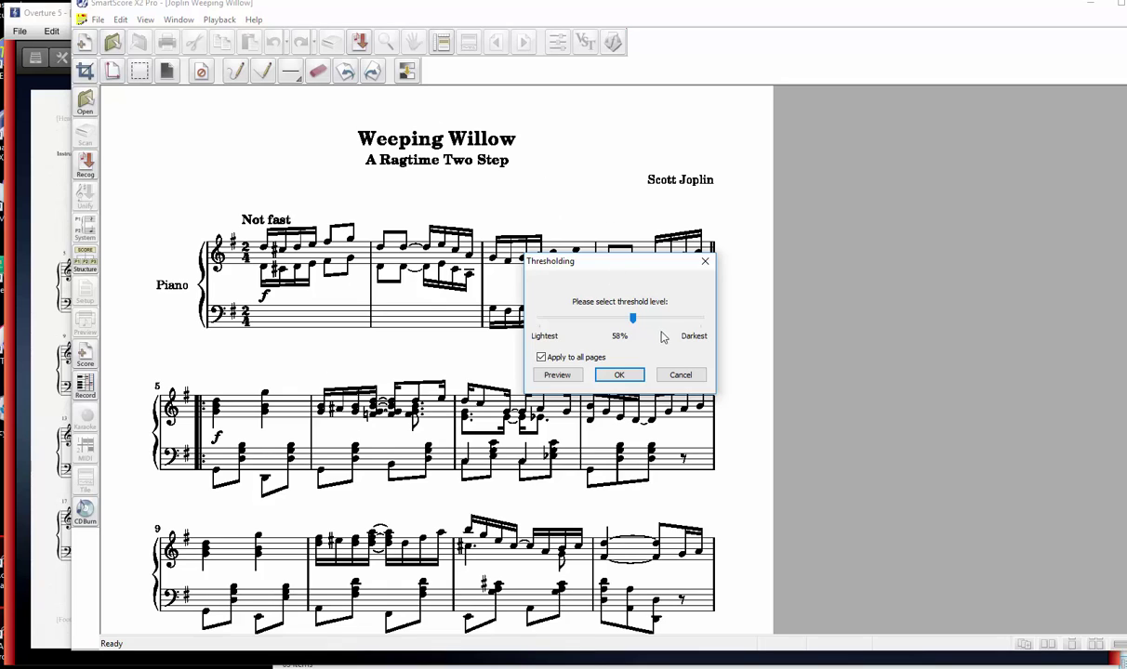
click(619, 376)
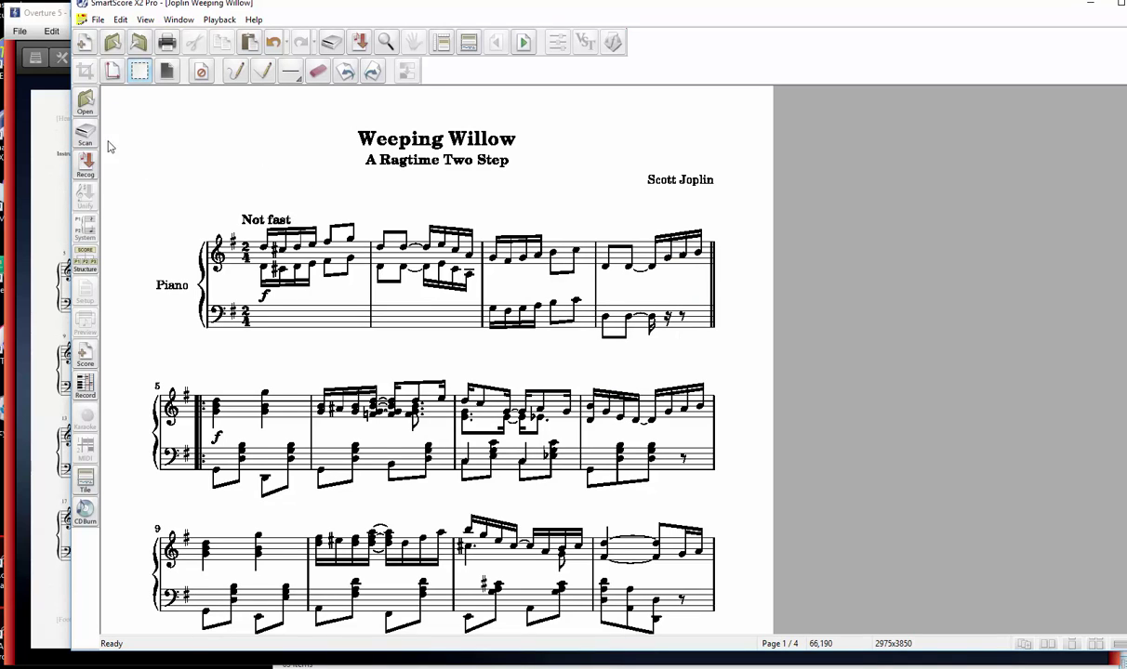
- Start recognition without saving the image changes, then begin recognizing all four pages
click(86, 166)
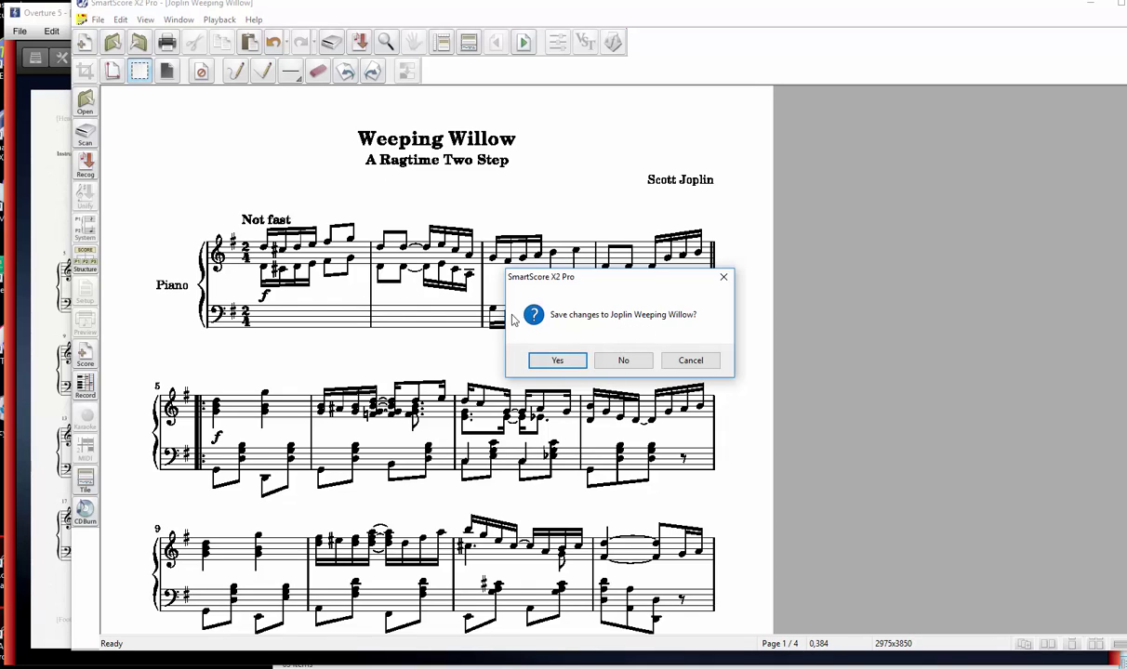
click(625, 360)
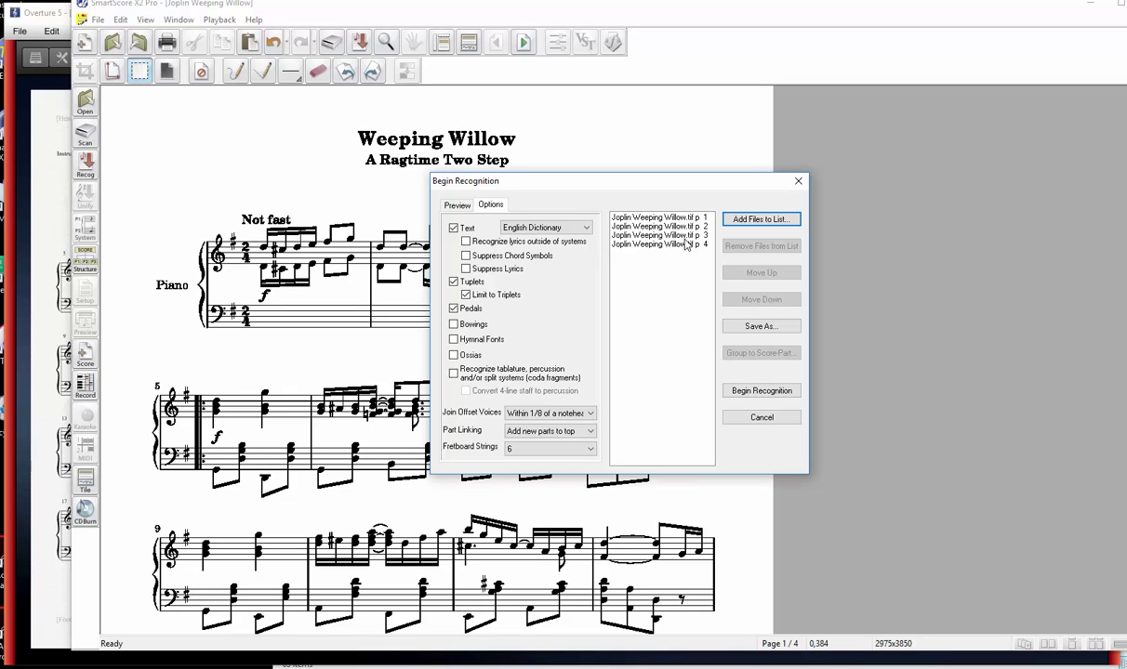
click(758, 391)
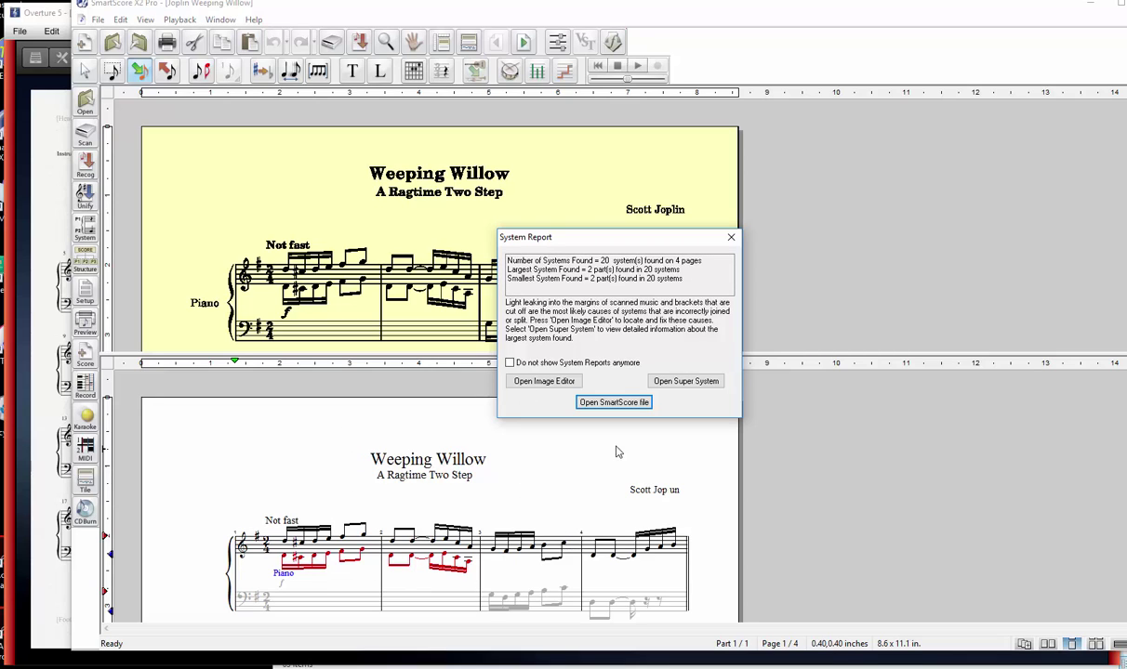
- Open the recognized 20-system, 4-page score as a SmartScore file from the System Report
click(621, 404)
- Unify the recognized pages and save the score as Music XML (*.xml) in the SmartScore folder
click(586, 382)
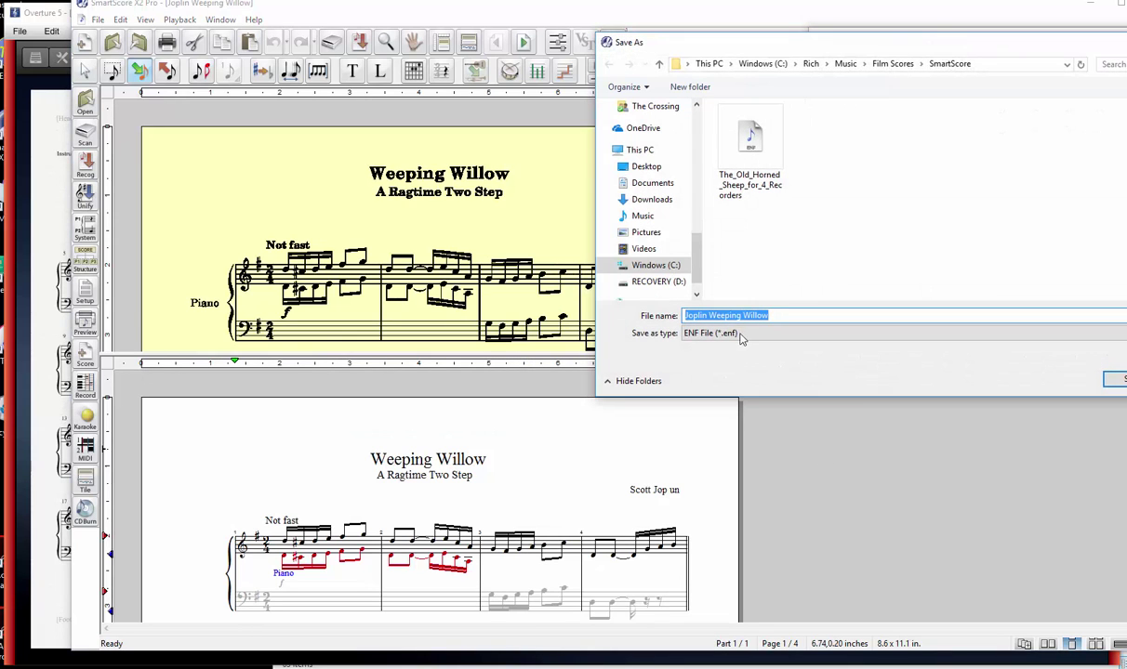
click(741, 335)
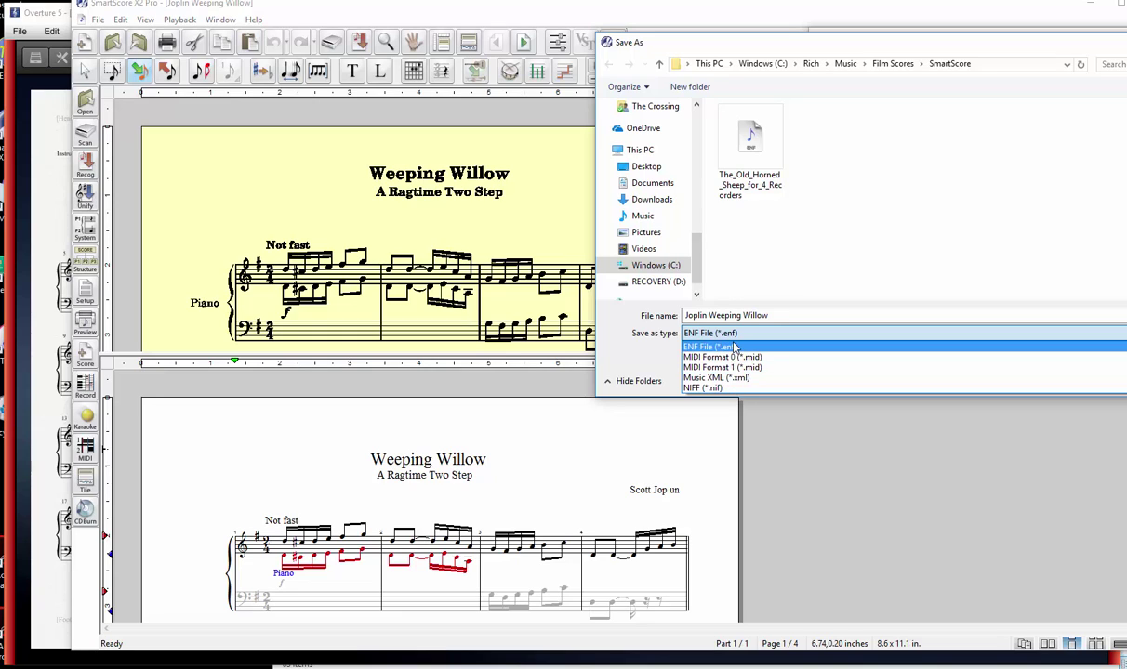
click(726, 377)
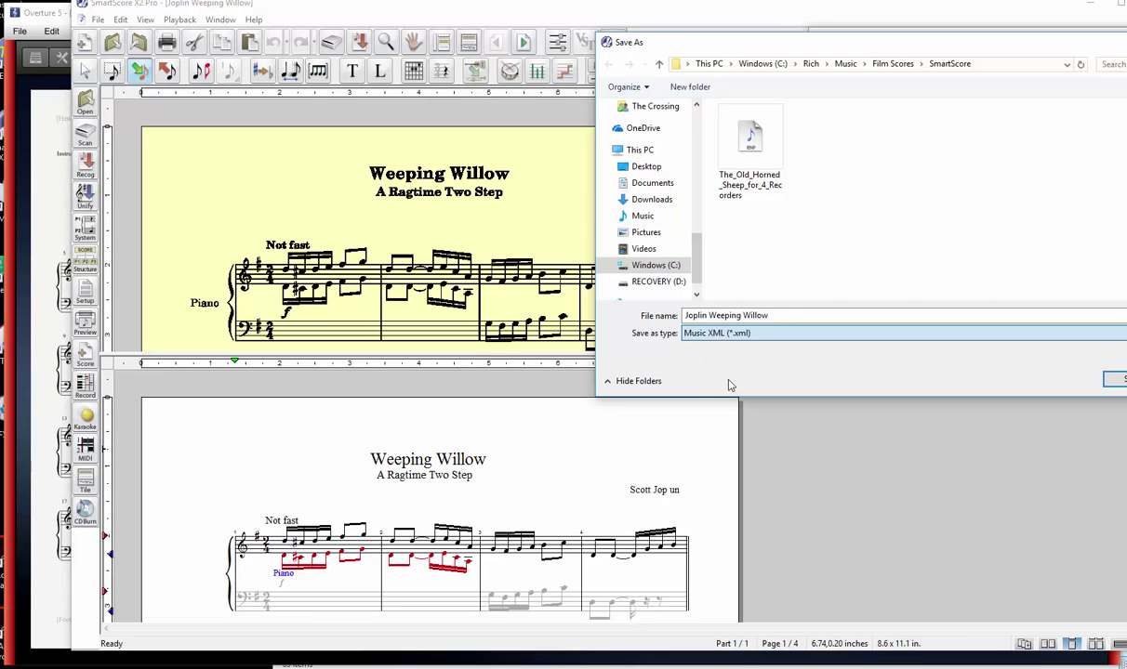
click(1115, 380)
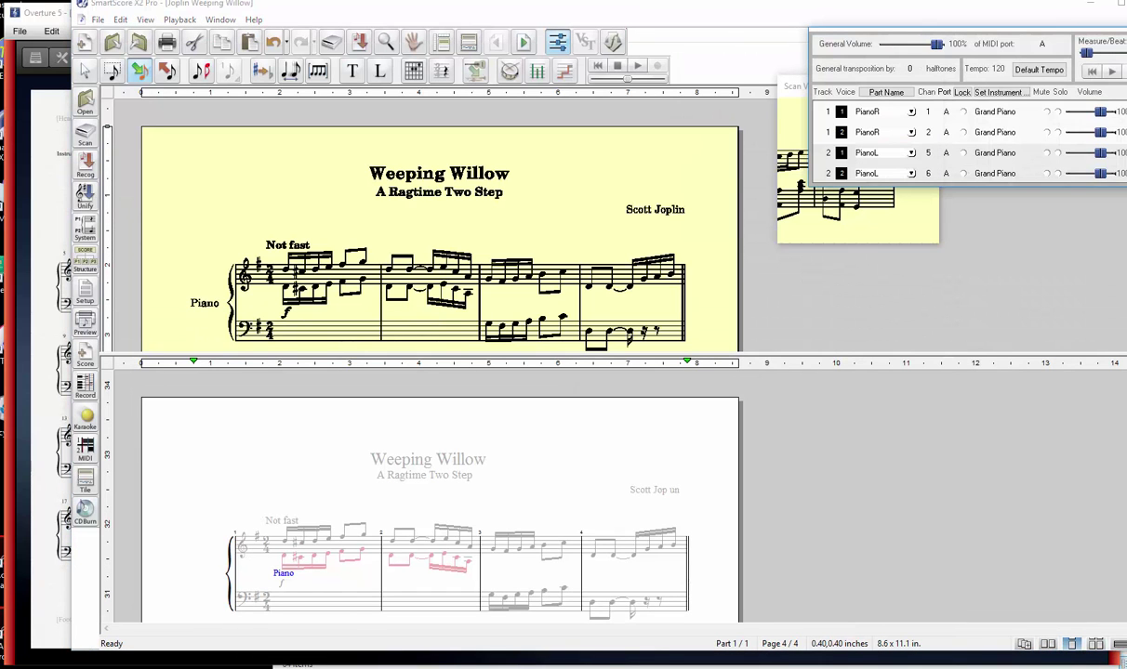
- Quit SmartScore X2 Pro, bringing up the save-changes prompt for Joplin Weeping Willow
key(ctrl+w)
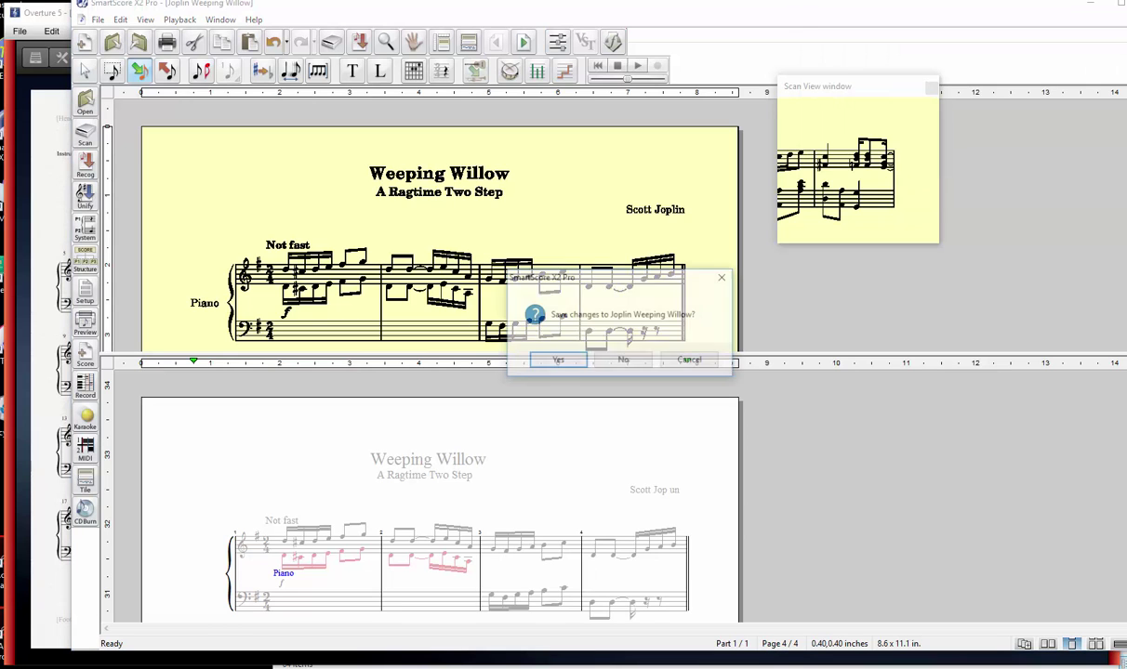
click(624, 361)
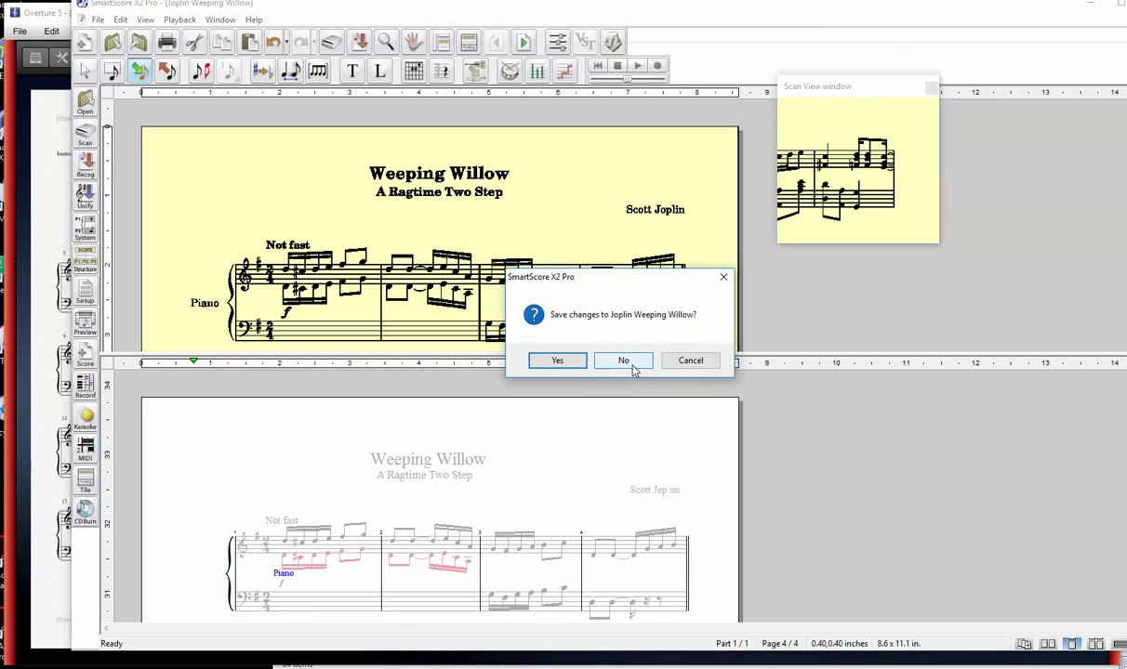
- Close SmartScore without saving, cancel Overture's New Score dialog, and import the Joplin Weeping Willow MusicXML file
click(624, 361)
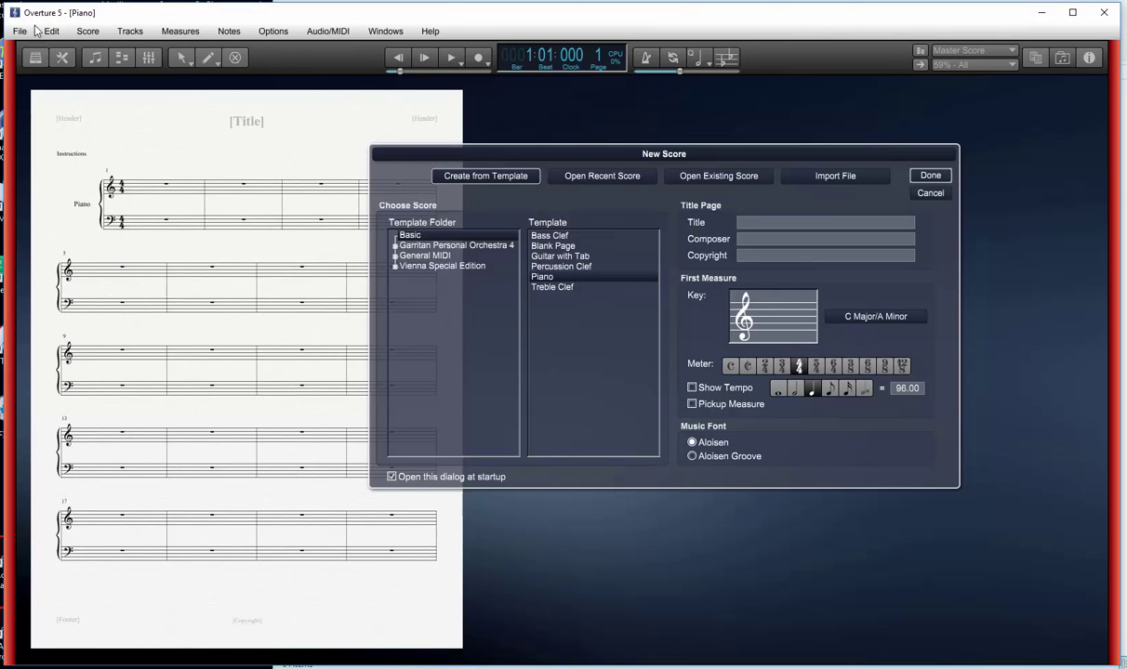
click(929, 194)
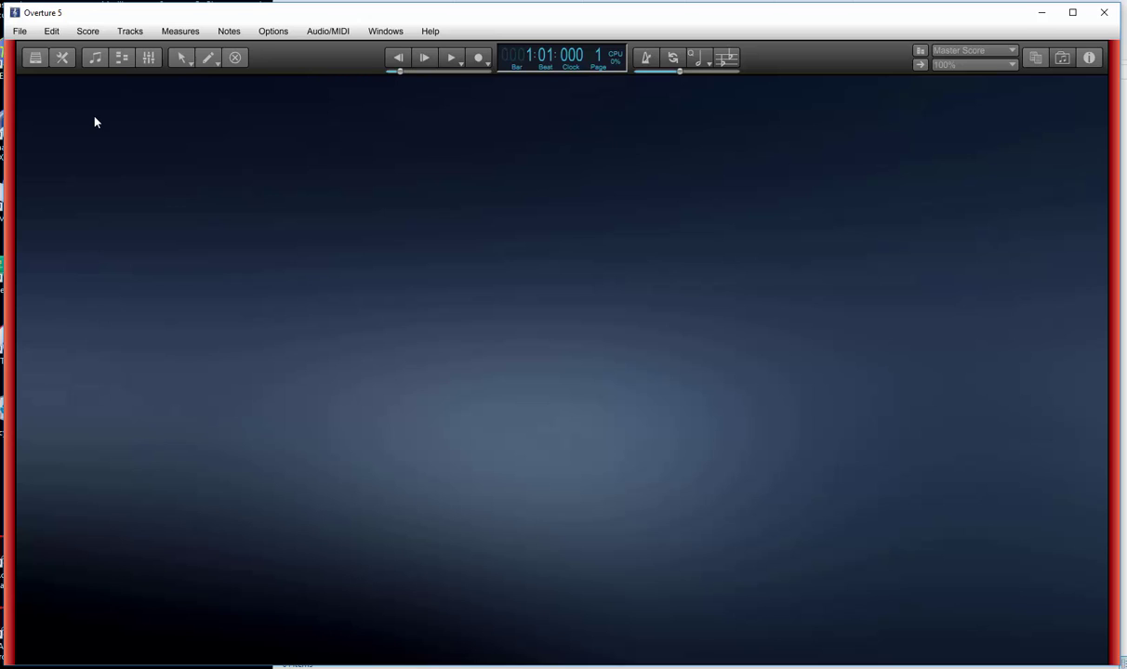
click(26, 34)
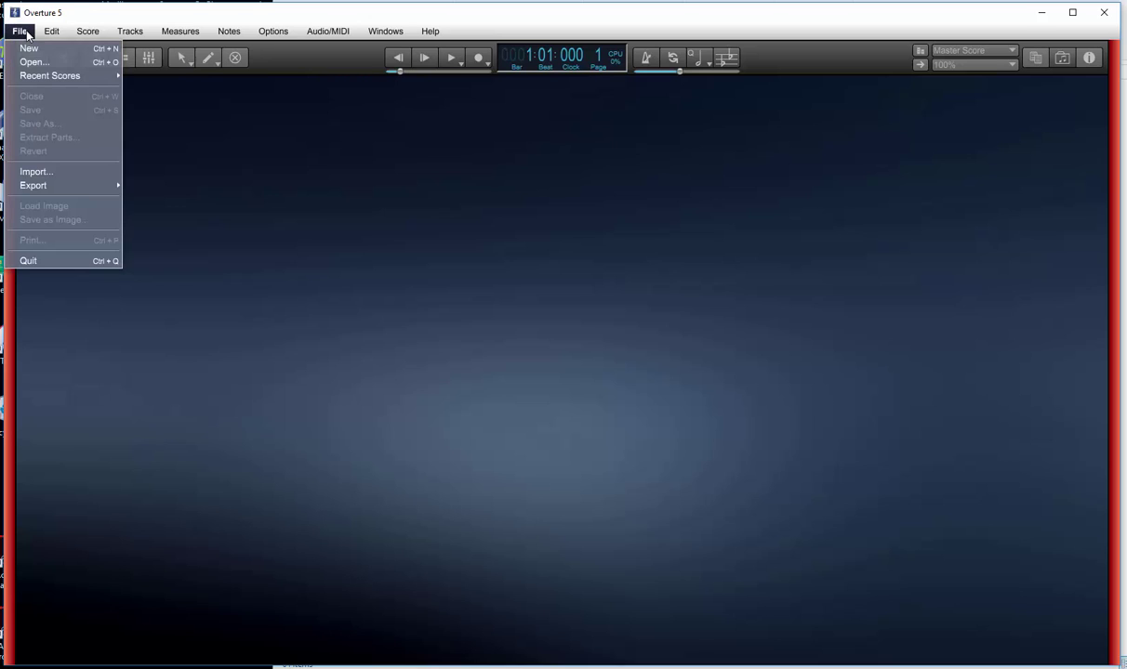
click(42, 171)
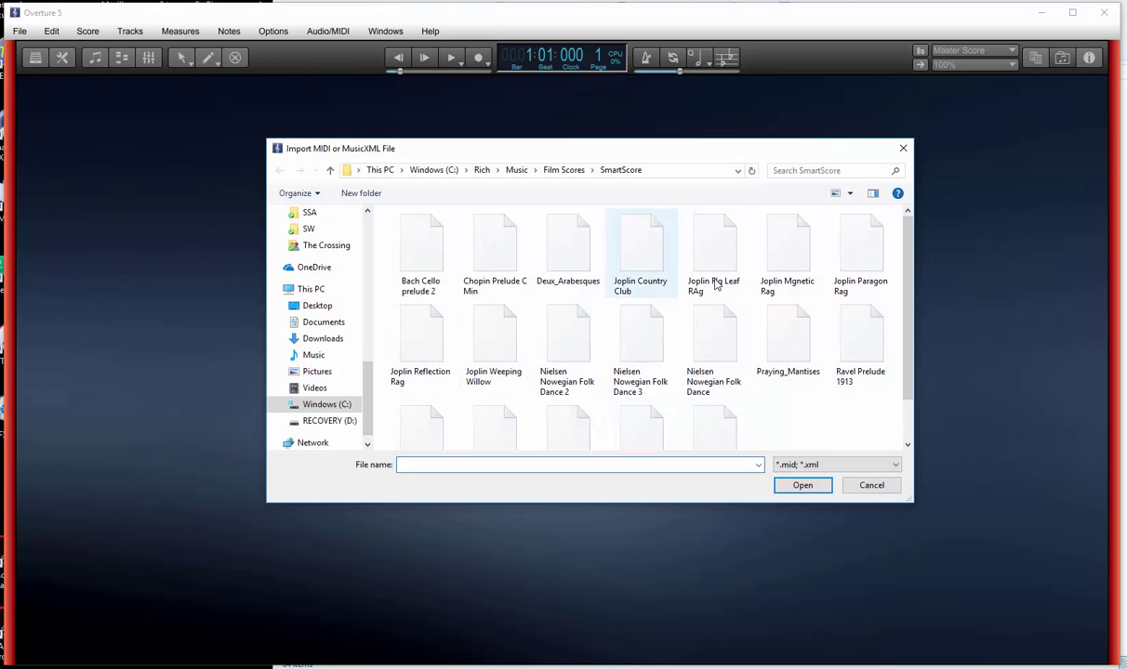
double_click(490, 357)
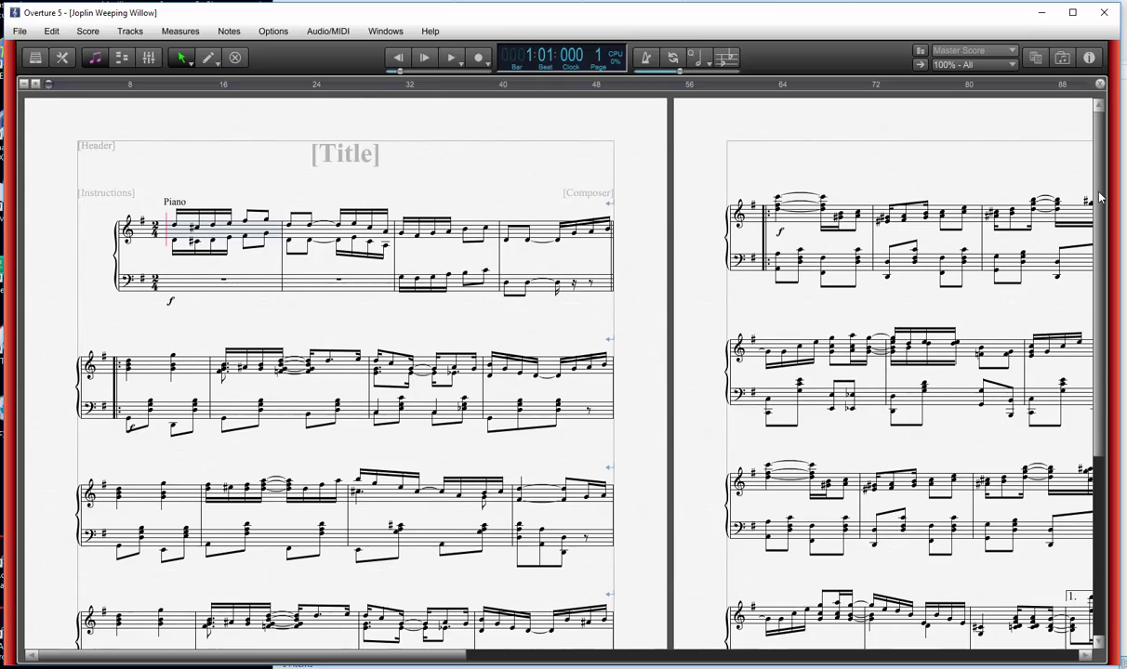
- Select the first bass note of bar 5 and apply the F key command to it
scroll(1085, 368, down, 5)
scroll(1065, 237, up, 4)
scroll(1063, 232, up, 2)
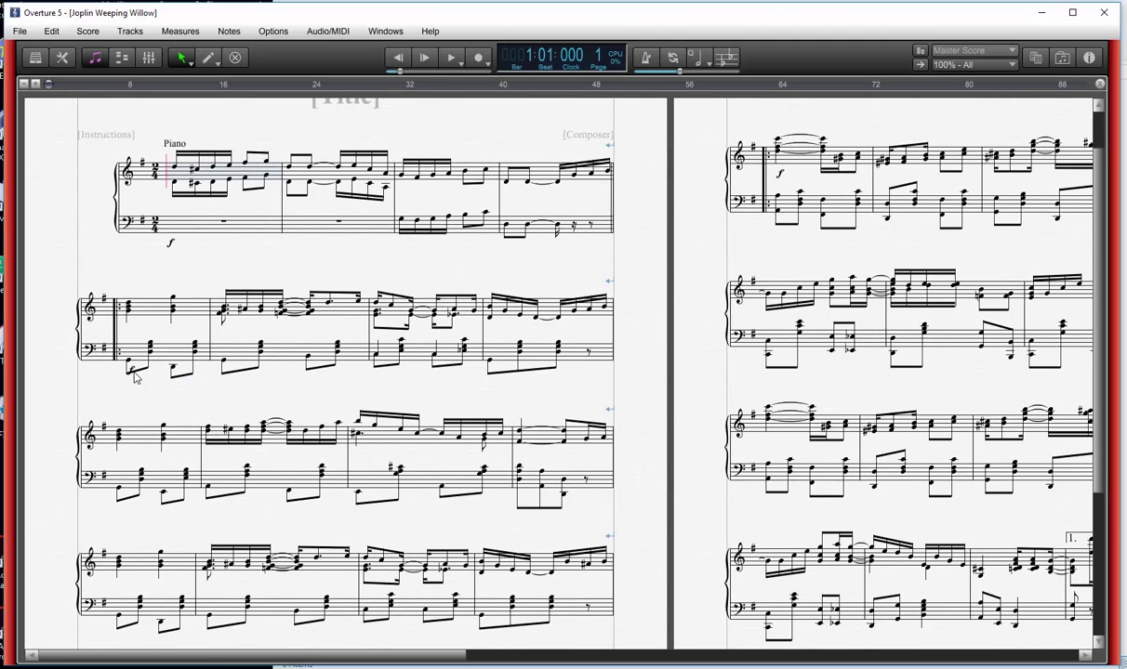
click(128, 364)
key(f)
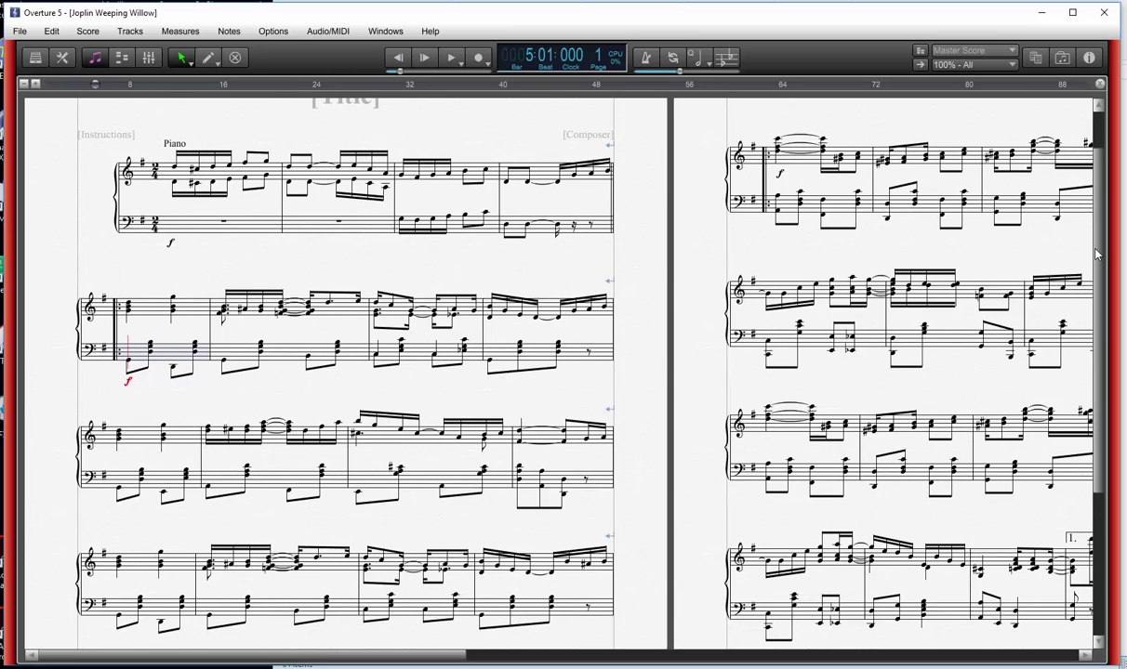
- Enter 'Weeping Willow' as the score title at the top of page one
scroll(1097, 253, up, 1)
double_click(345, 150)
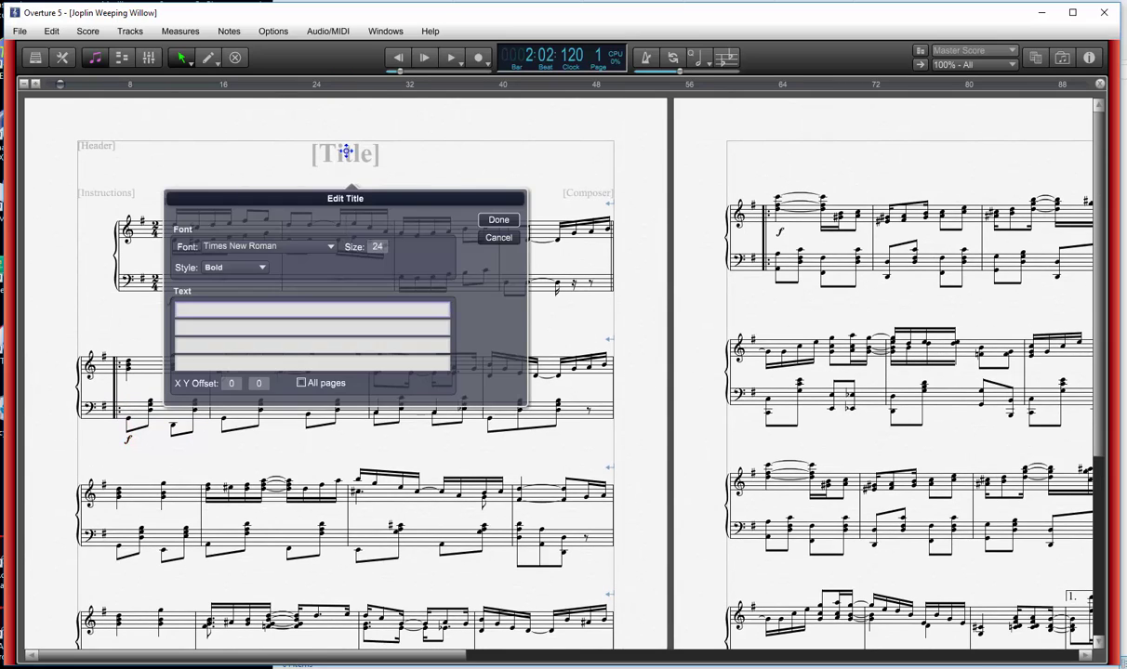
click(319, 307)
text(Weeping )
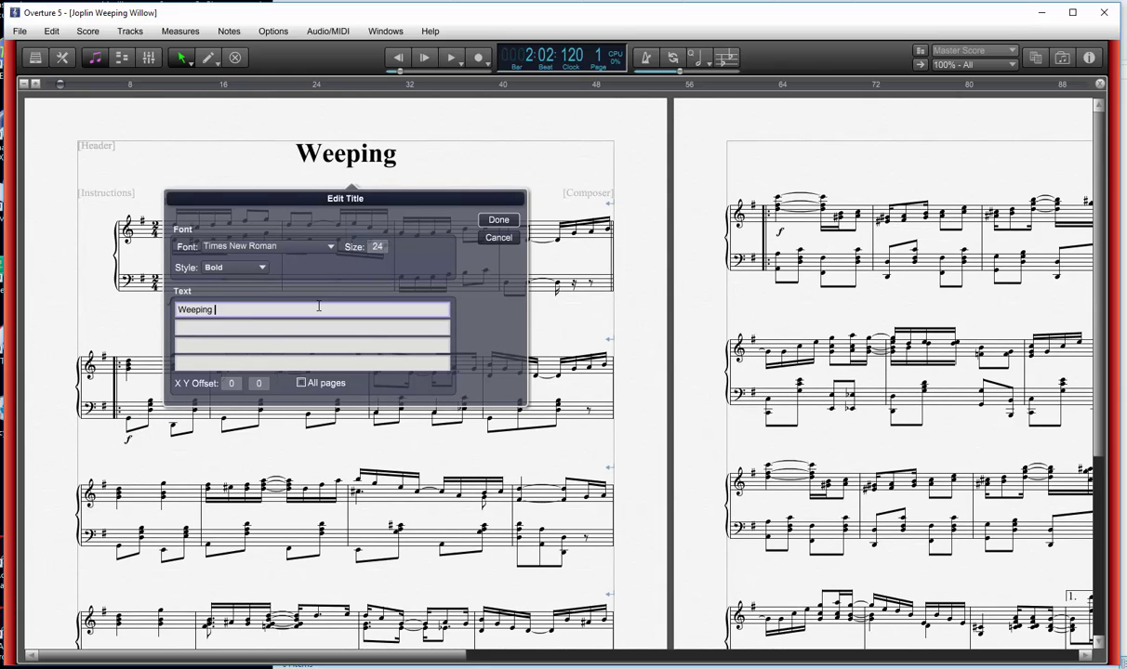
text(Willow)
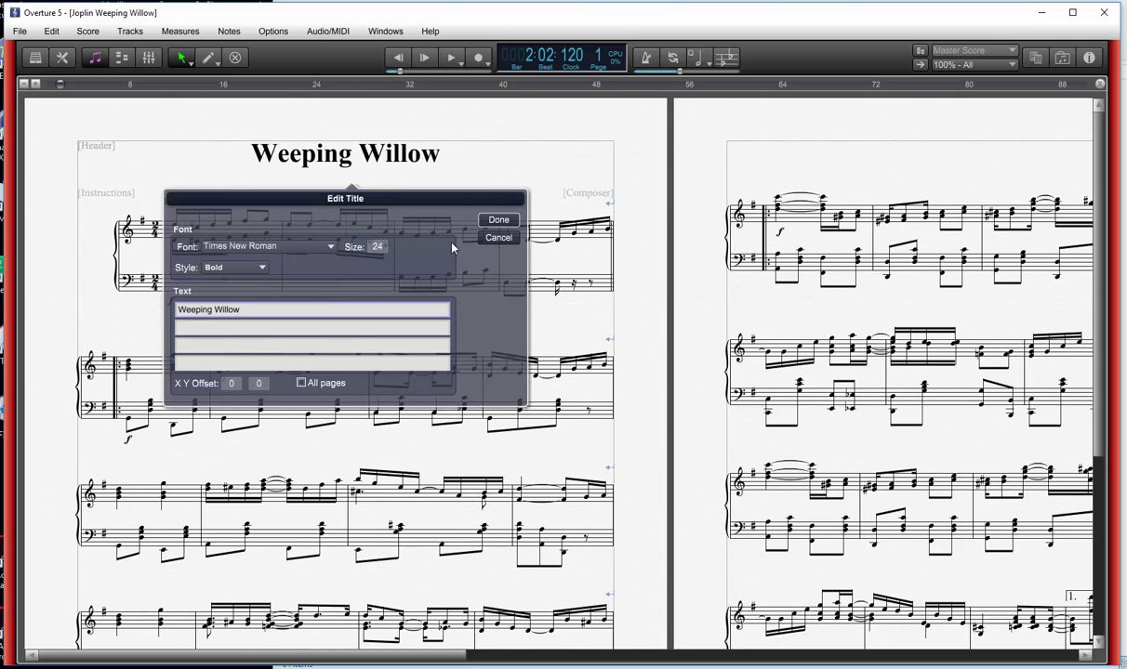
click(493, 220)
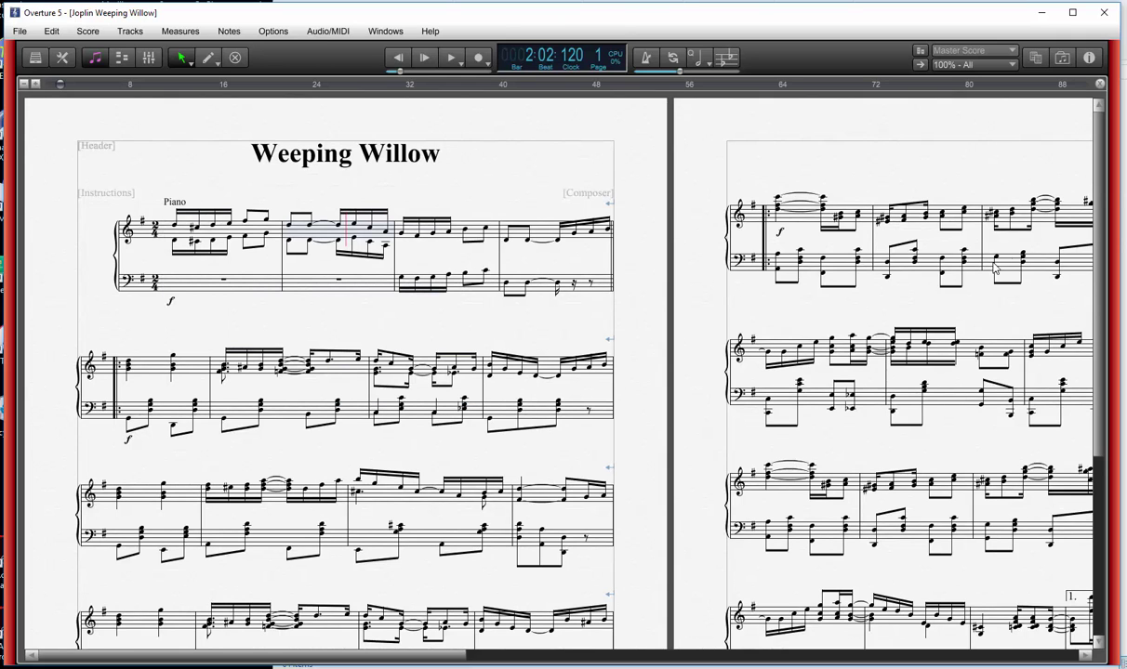
- Select the long stray slur in page 2's bottom system and delete it
scroll(1096, 234, down, 5)
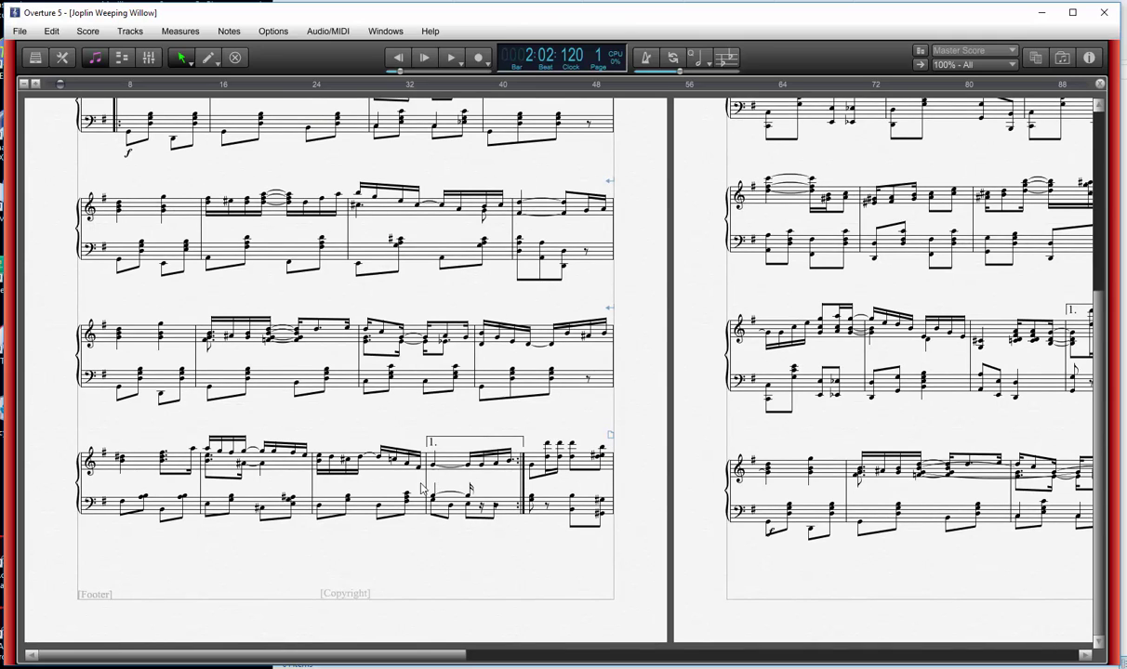
drag(417, 660, 631, 660)
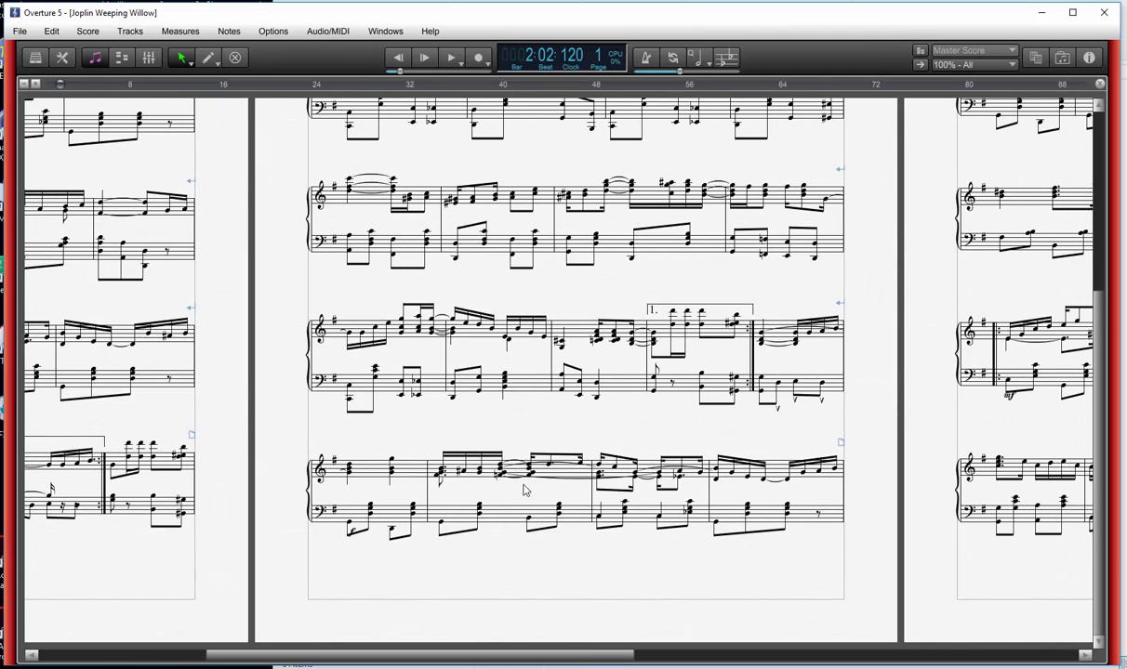
click(578, 484)
click(577, 486)
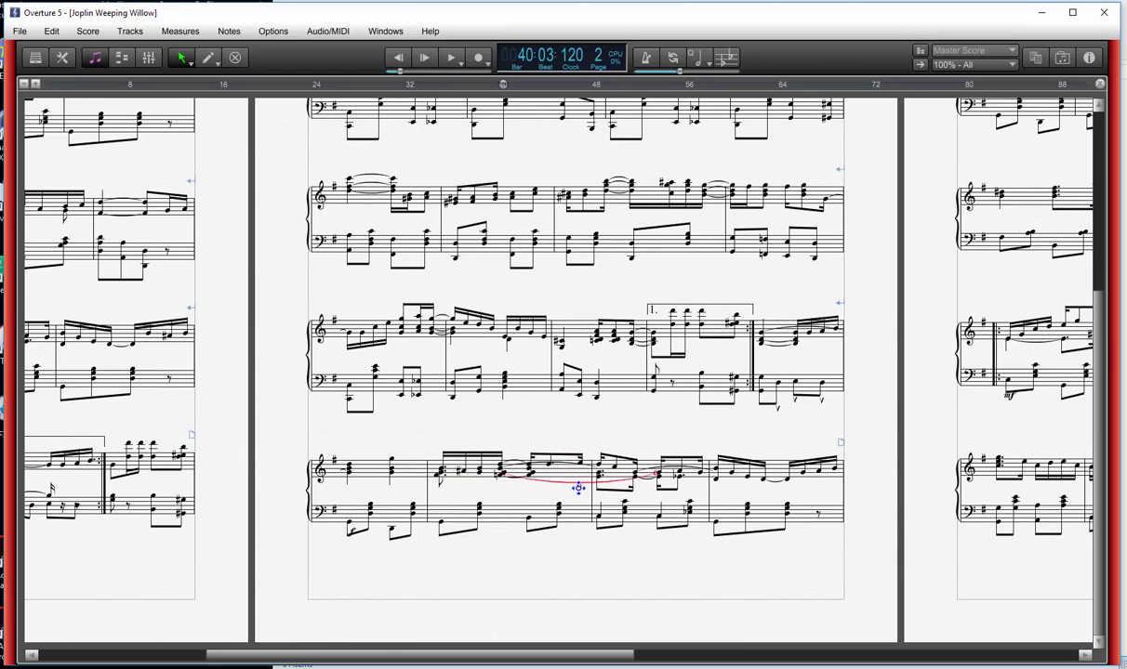
drag(578, 487, 577, 494)
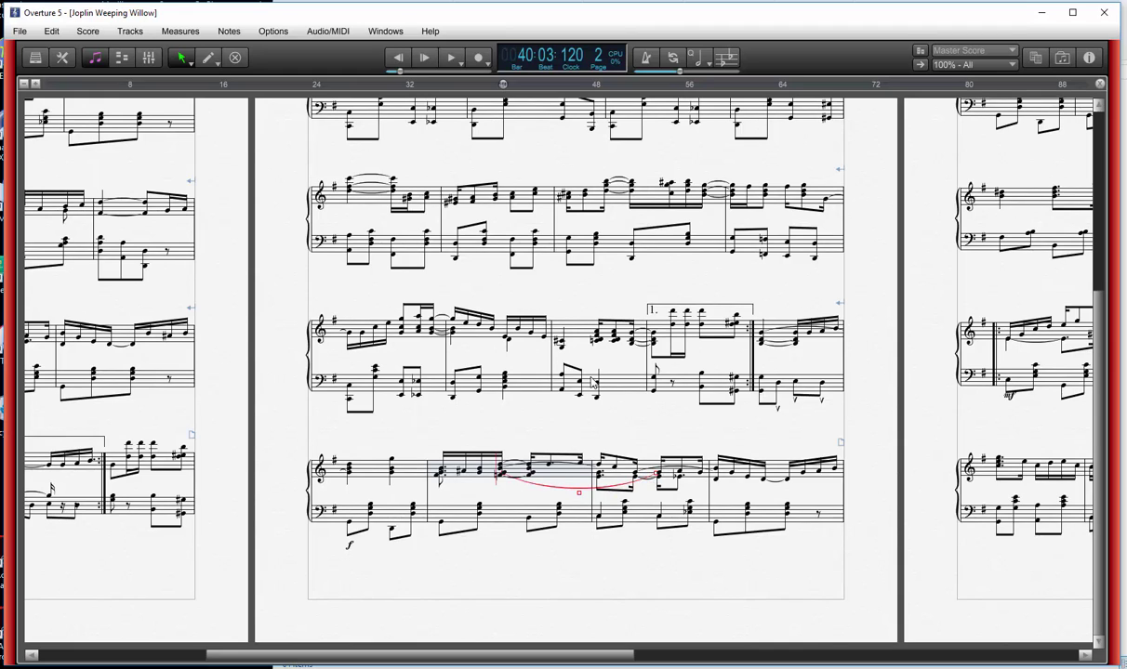
key(Delete)
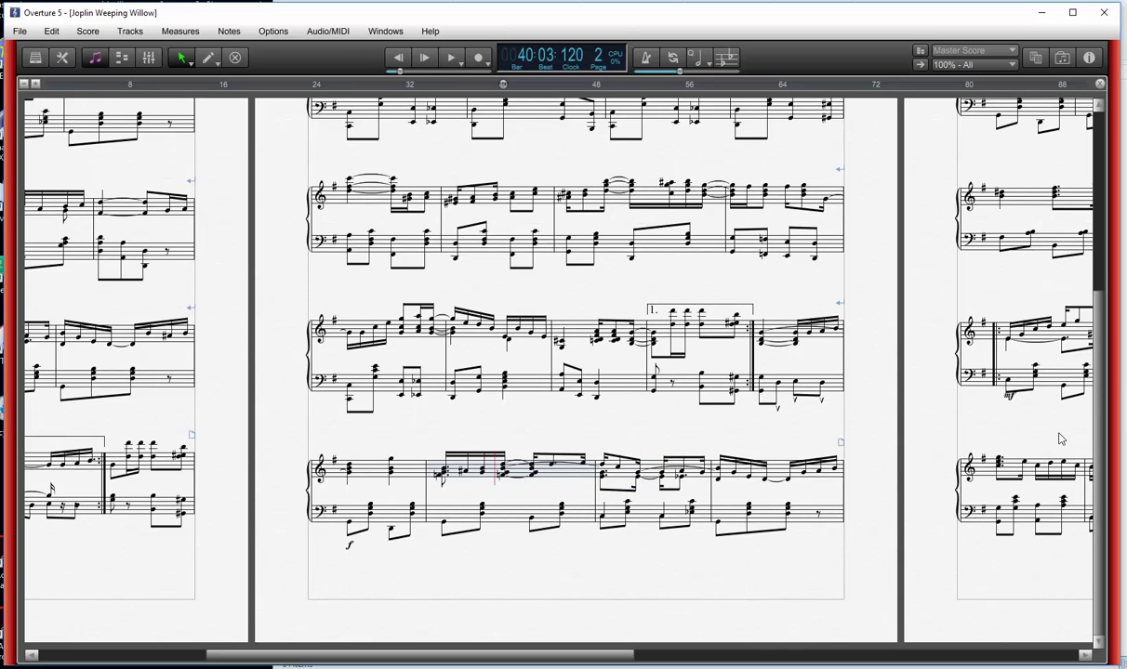
- Scroll the view back to the top of the first page
scroll(1102, 391, up, 5)
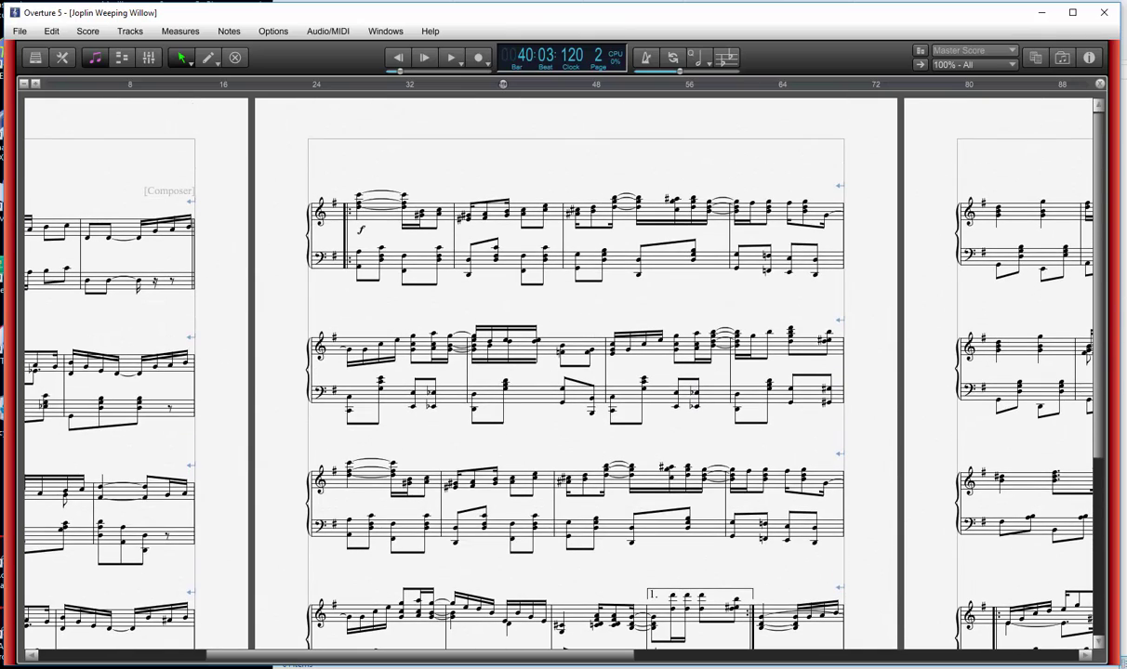
drag(527, 661, 773, 659)
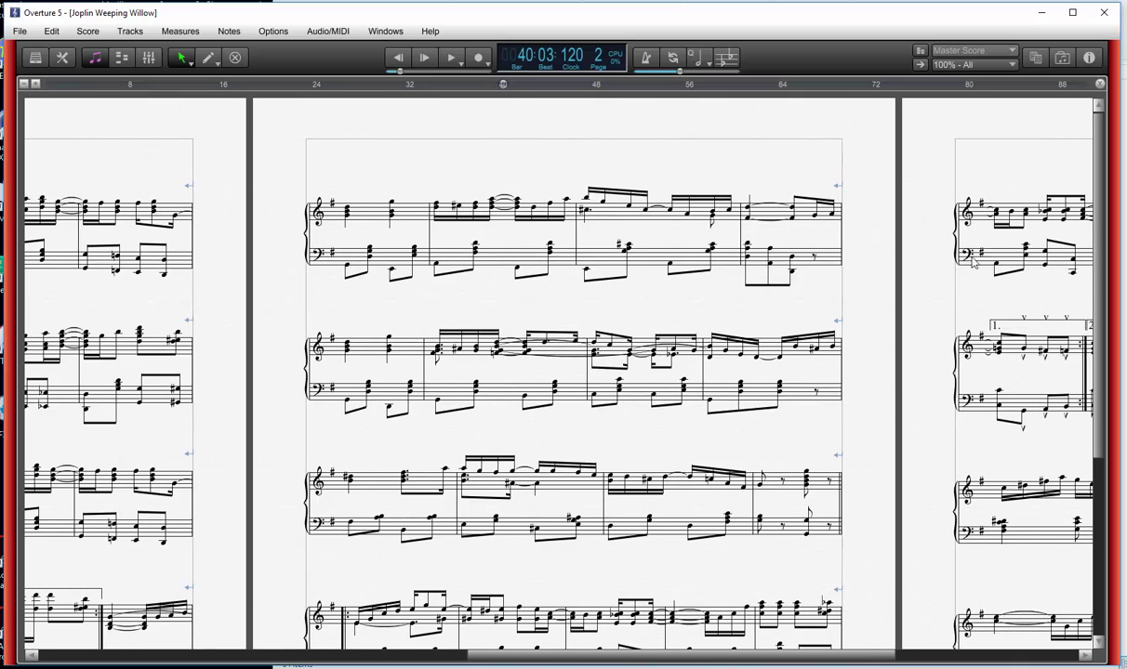
drag(1102, 267, 1104, 432)
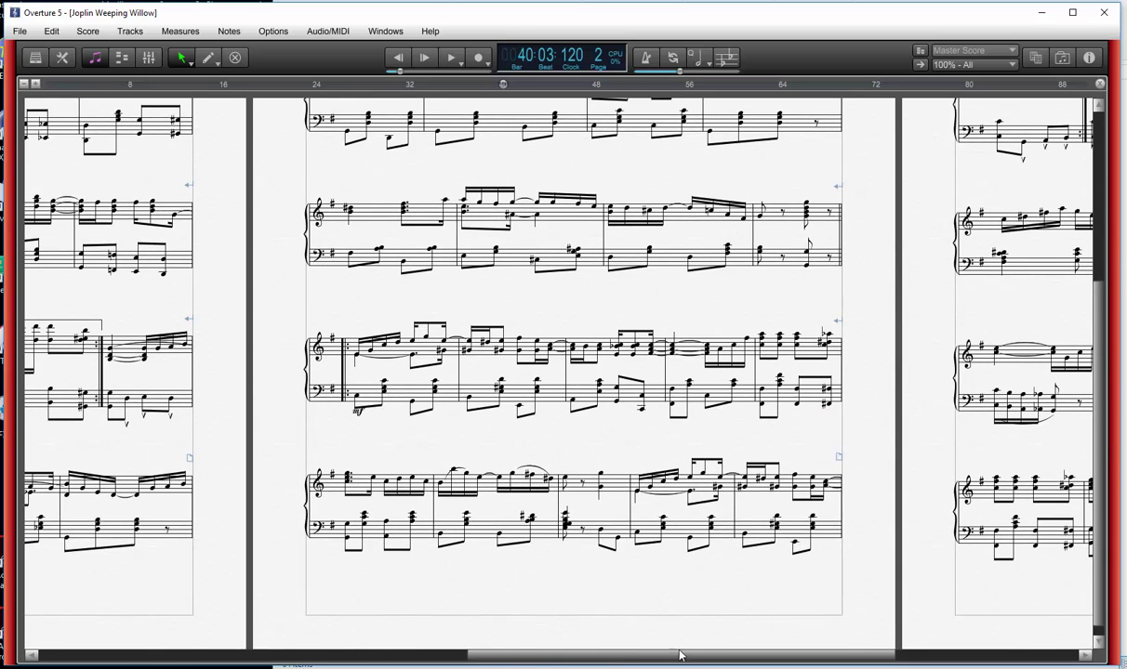
drag(679, 656, 237, 657)
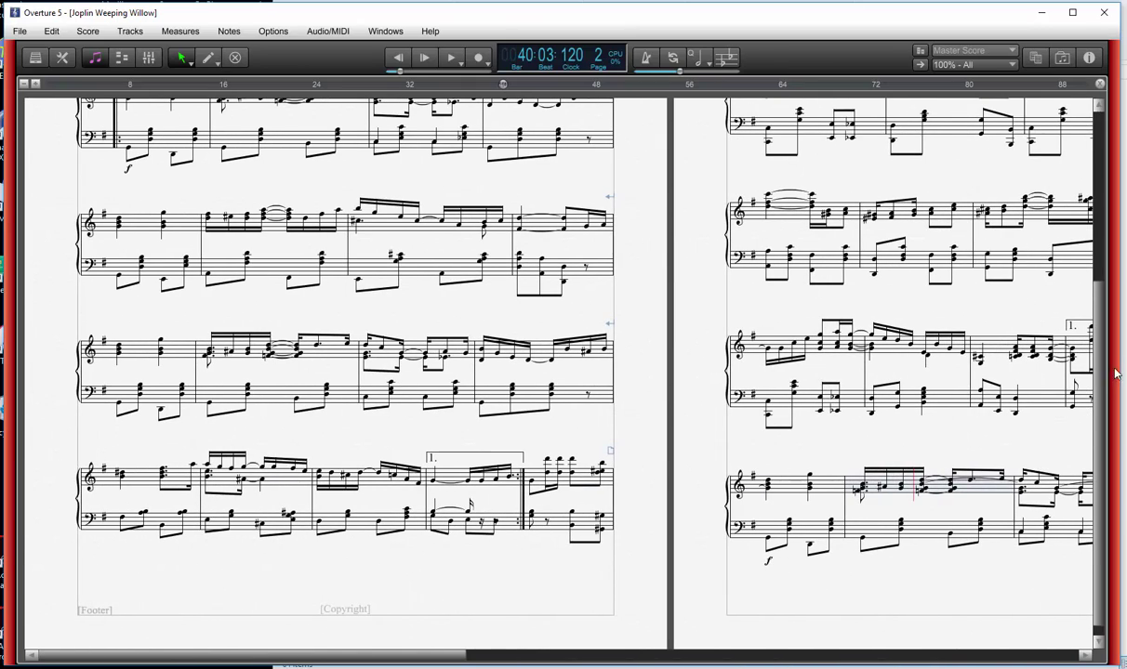
scroll(1045, 348, up, 5)
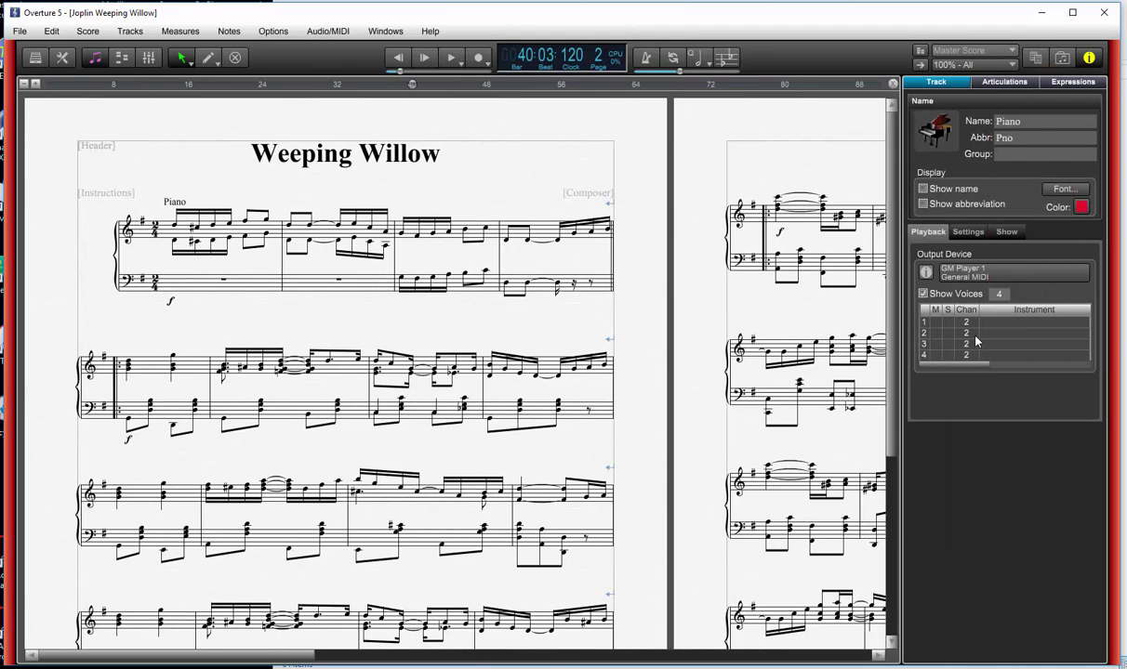
- Assign voice 1 to channel 1 and keep voice 2 on channel 2
double_click(965, 323)
text(1)
key(Return)
key(Return)
text(6)
key(Return)
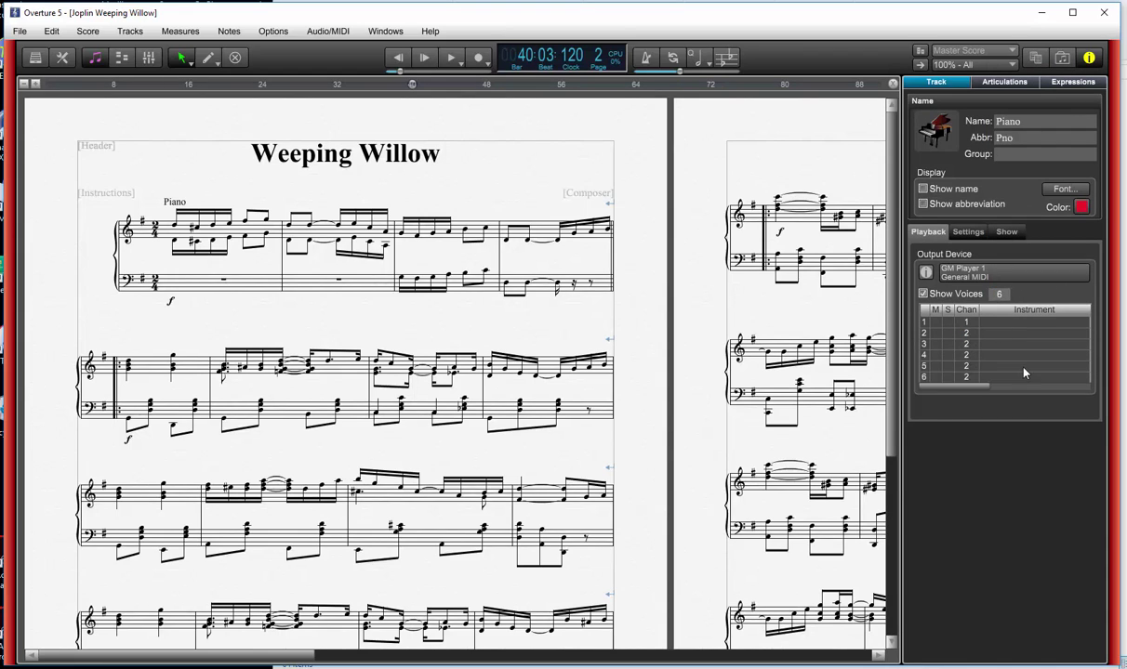
- Assign voices 3, 4, 5 and 6 to channels 3, 4, 5 and 6
double_click(974, 345)
text(3)
double_click(970, 355)
text(4)
double_click(970, 368)
text(5)
double_click(972, 379)
text(6)
- Rewind to the start, play Weeping Willow, and stop playback around bar 12
click(399, 59)
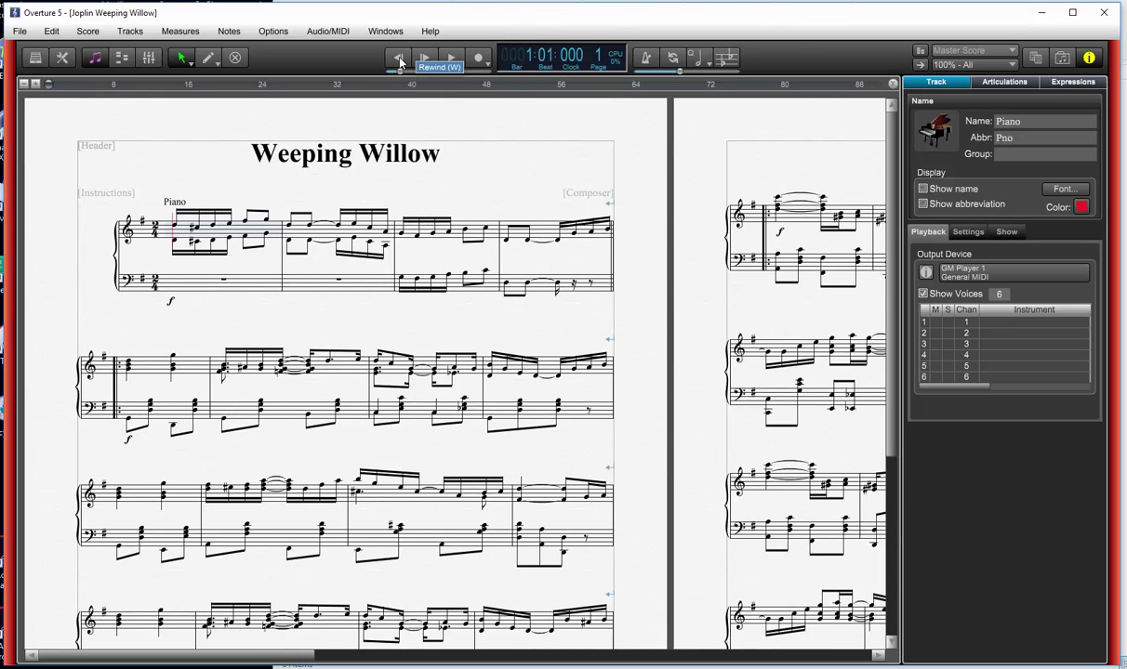
click(452, 61)
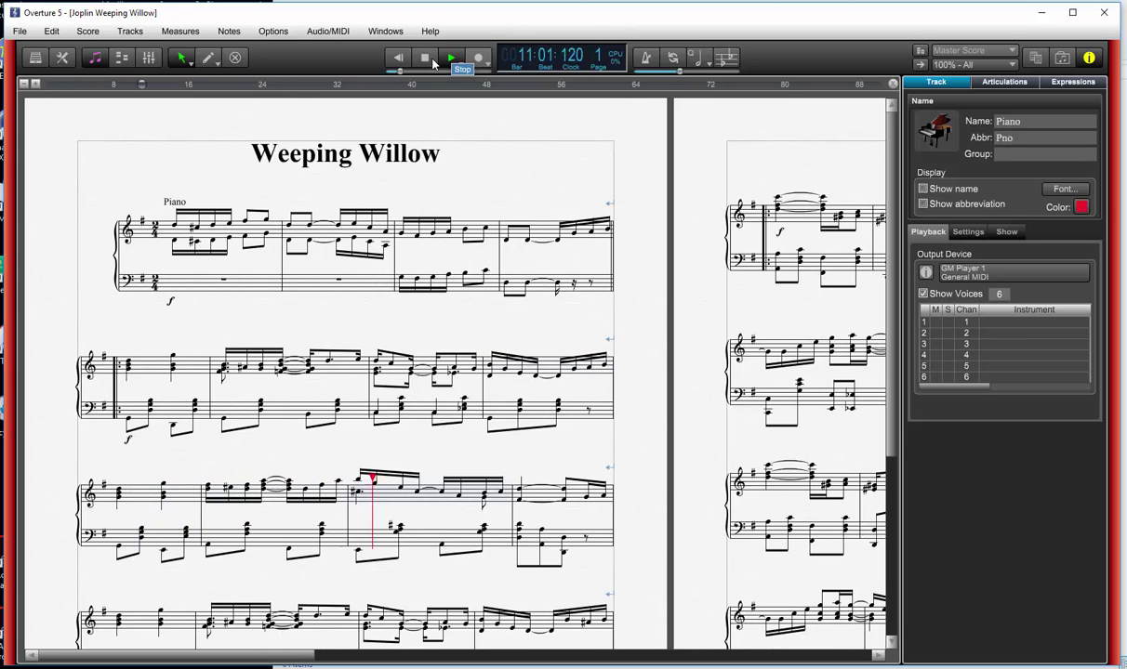
click(433, 61)
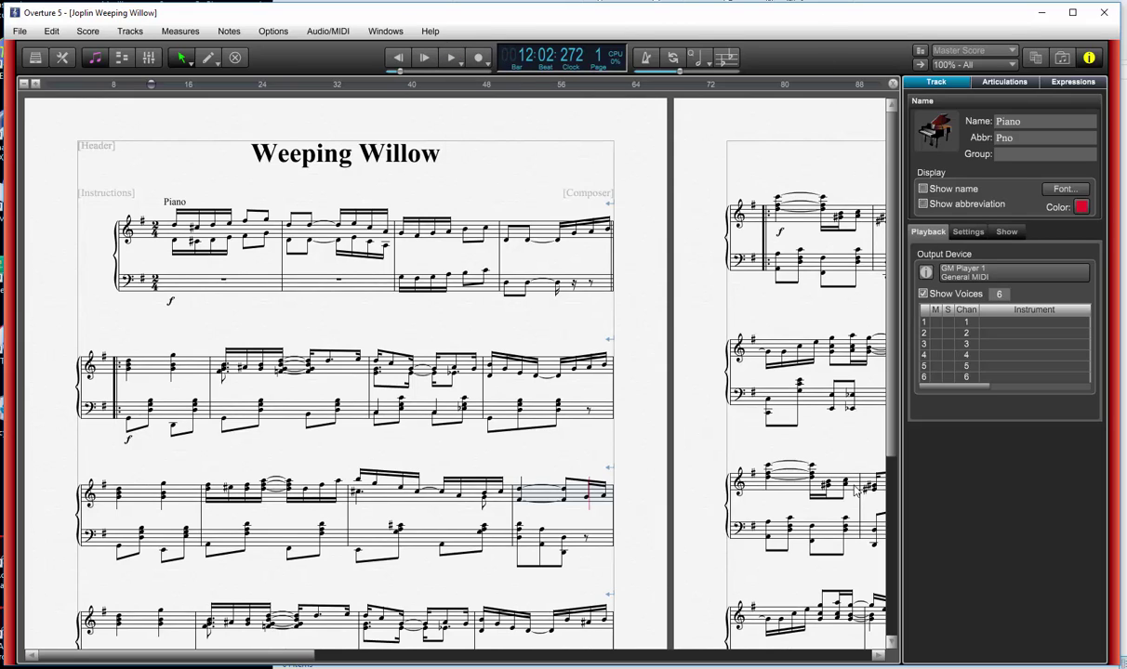